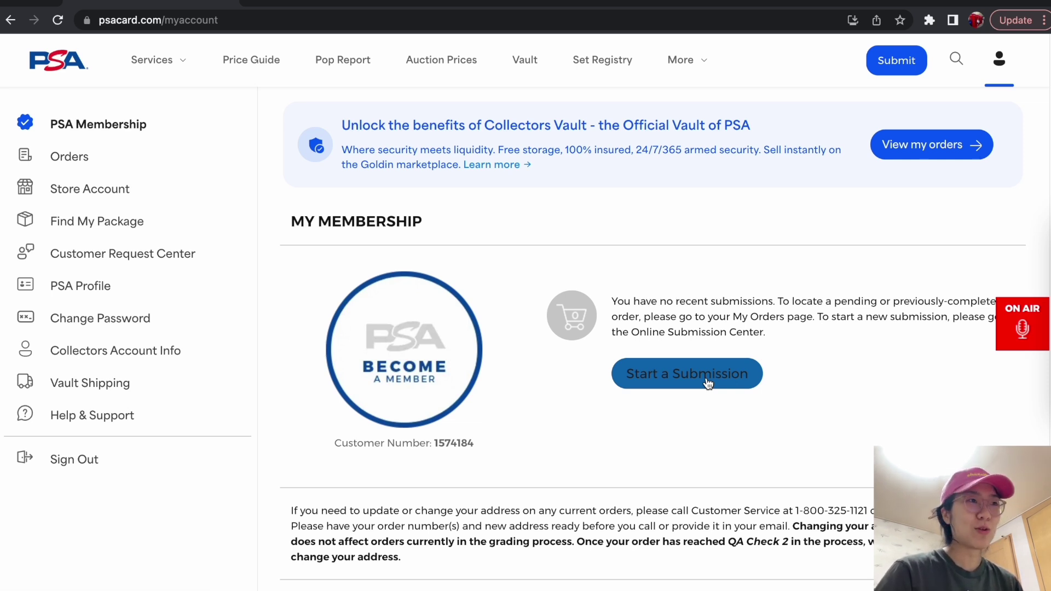
# Step: Open the Online Submission Center and start a new card submission
pyautogui.click(707, 384)
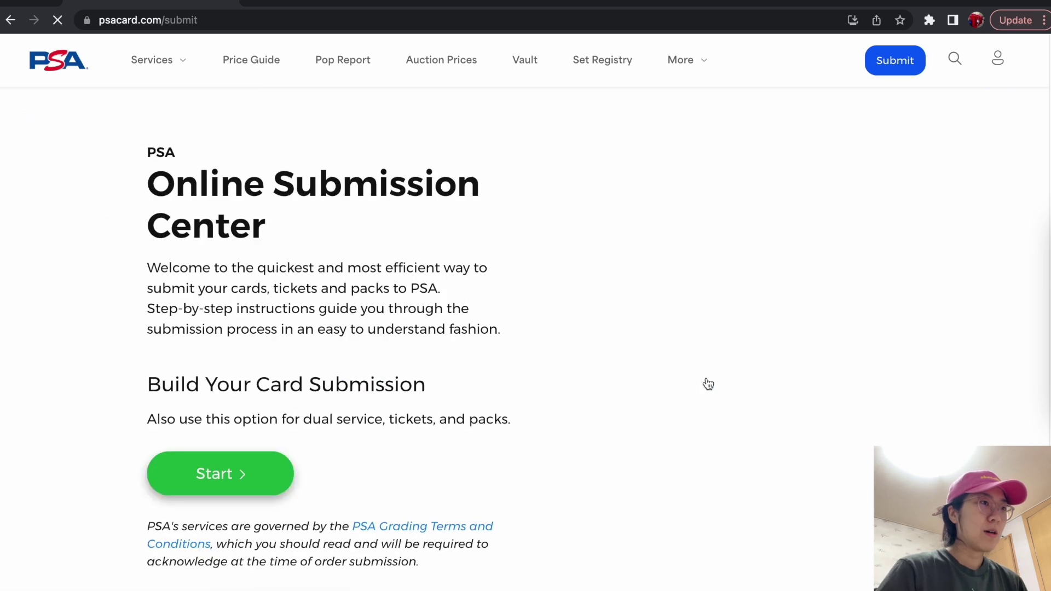
pyautogui.scroll(-2, 213, 374)
pyautogui.click(213, 374)
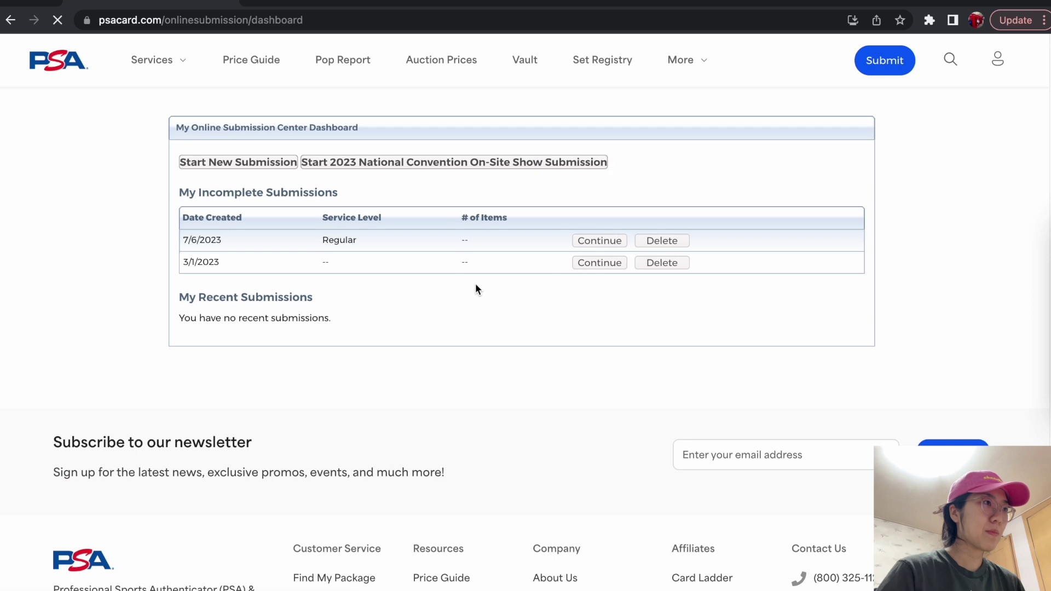
pyautogui.click(268, 168)
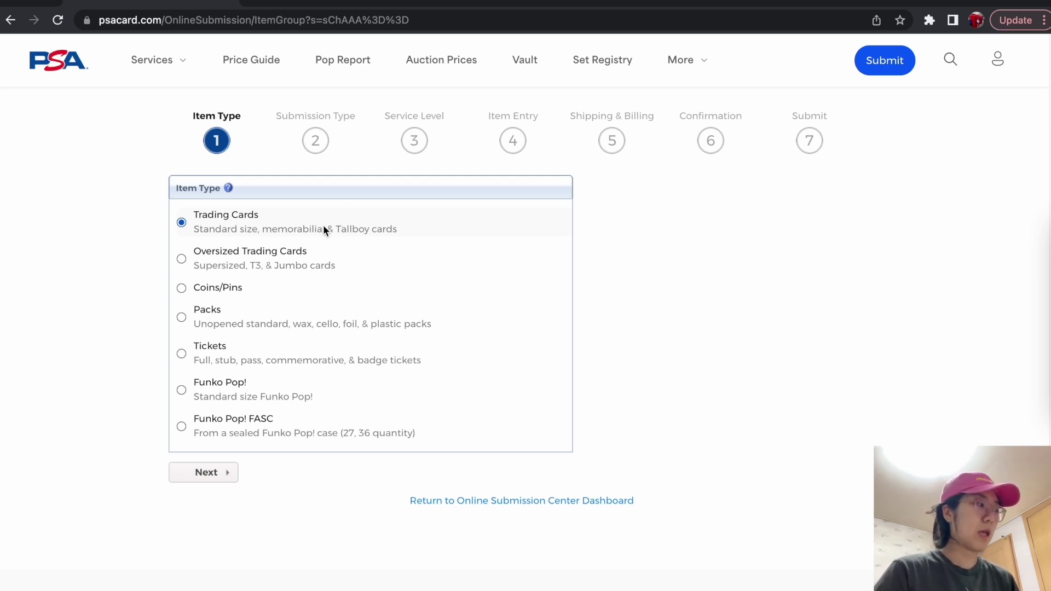
pyautogui.click(196, 320)
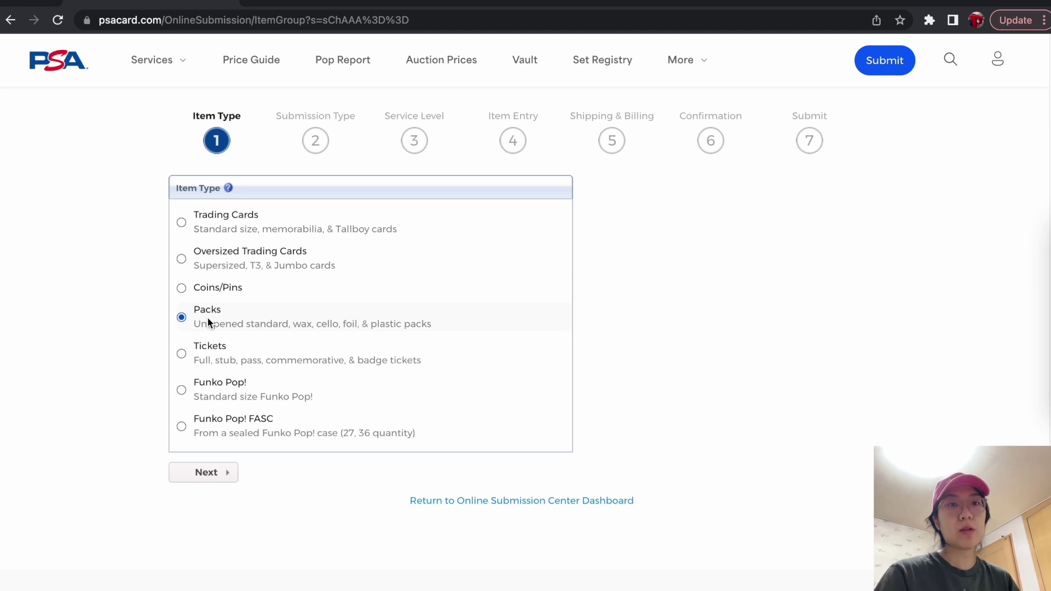
pyautogui.click(225, 363)
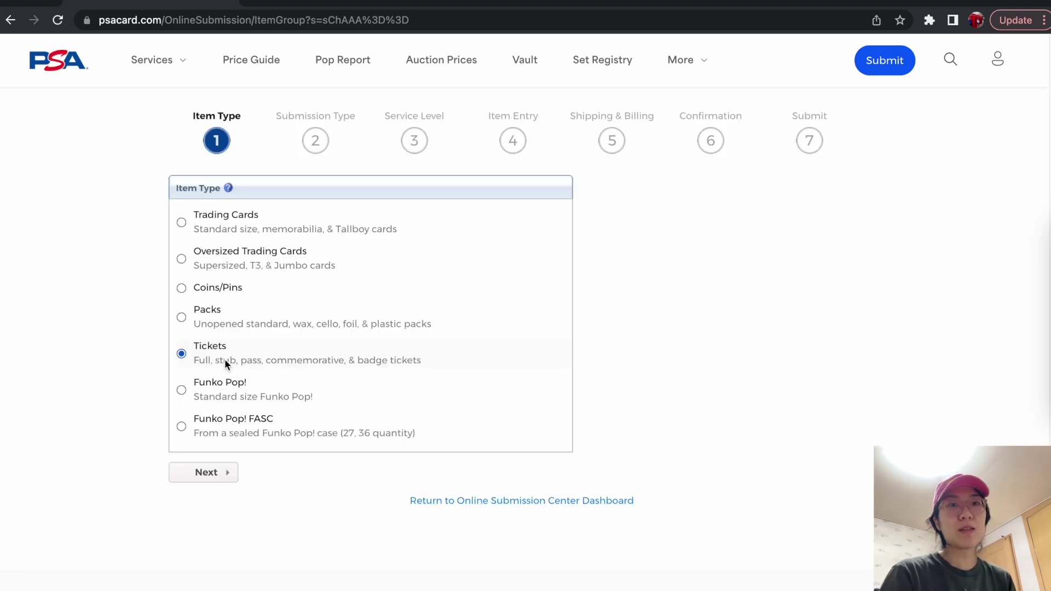
pyautogui.click(229, 397)
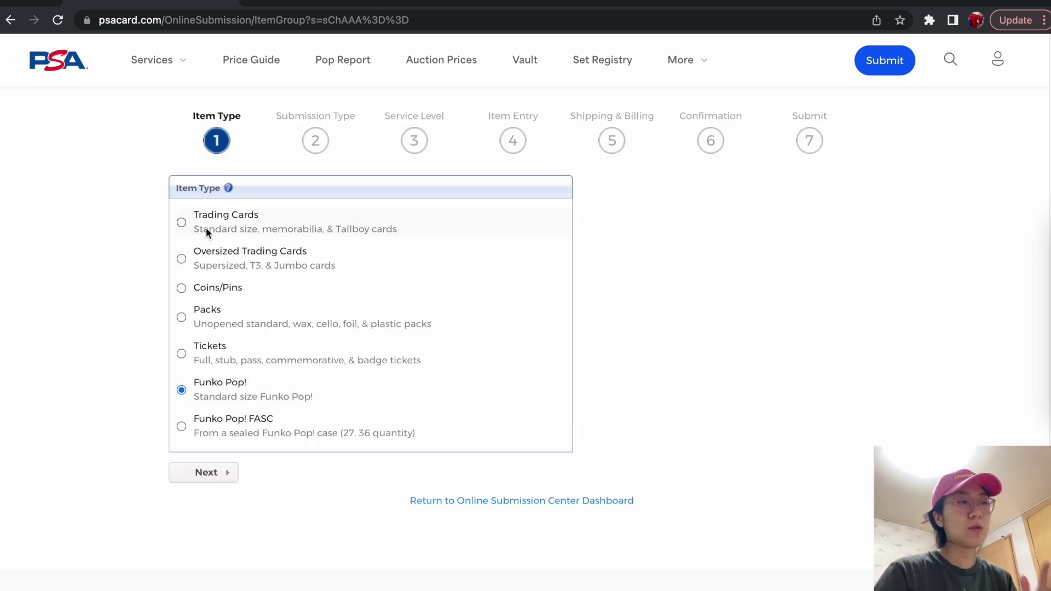
# Step: Set the item type to Trading Cards and choose Grading as the submission type
pyautogui.click(207, 225)
pyautogui.click(206, 472)
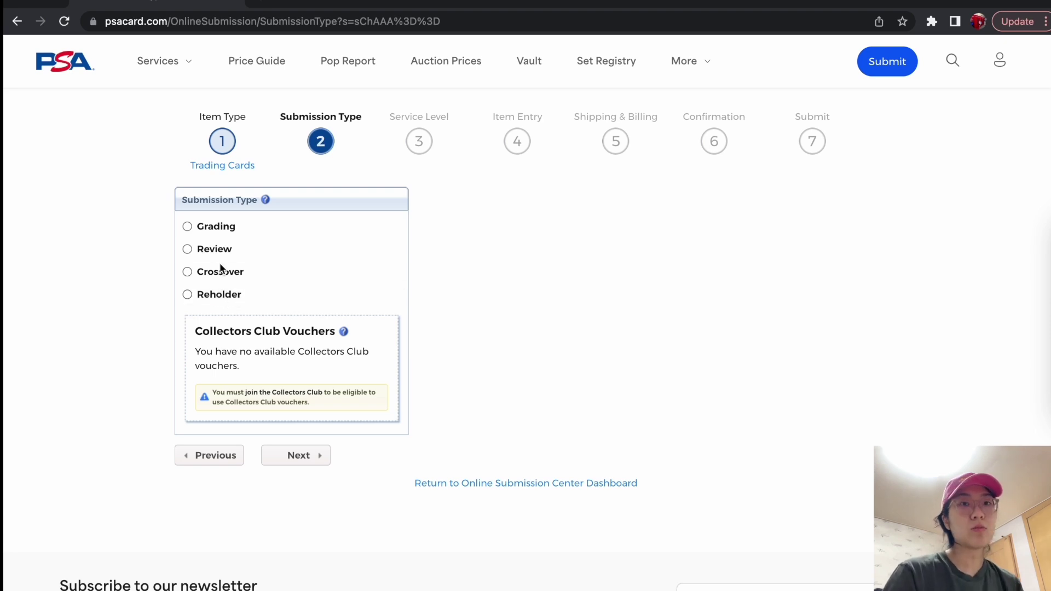
pyautogui.click(187, 227)
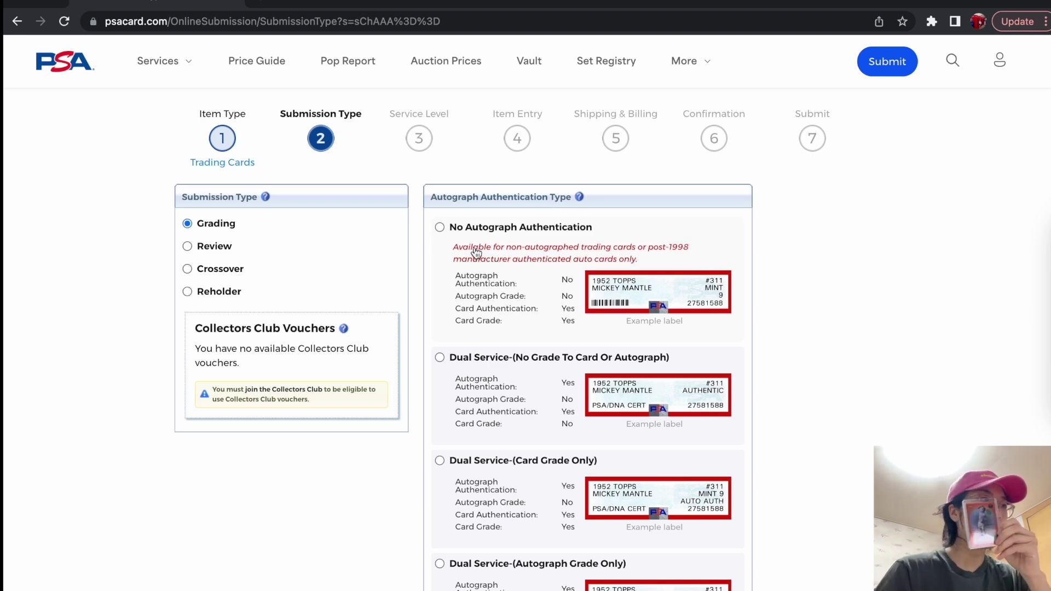
# Step: Review the autograph authentication types offered for grading, comparing what each covers for the card and the autograph
pyautogui.scroll(-1, 484, 269)
pyautogui.scroll(-4, 574, 262)
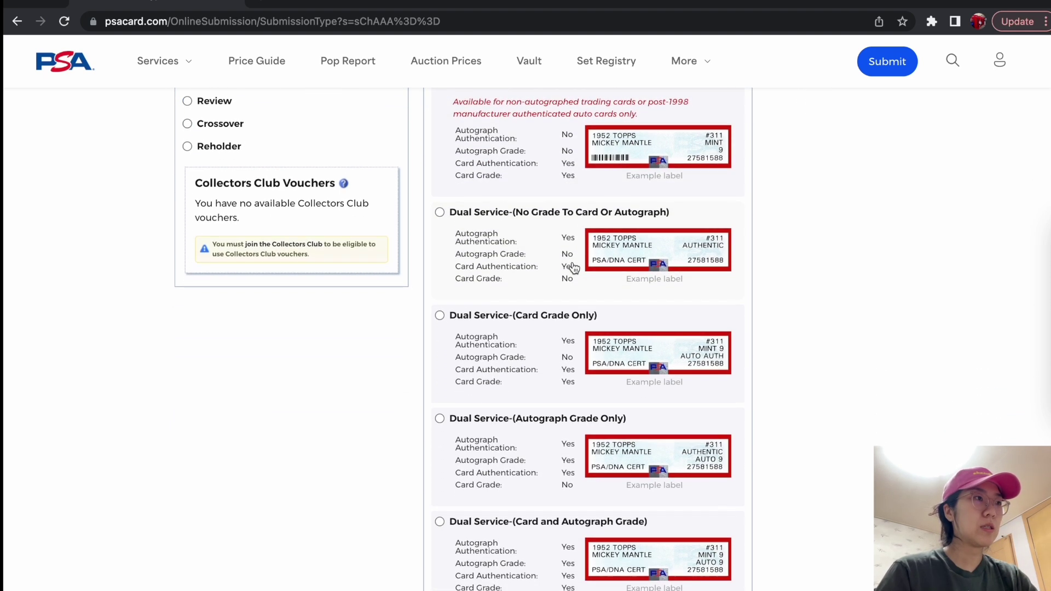
pyautogui.scroll(3, 569, 268)
pyautogui.scroll(-1, 570, 269)
pyautogui.scroll(2, 570, 276)
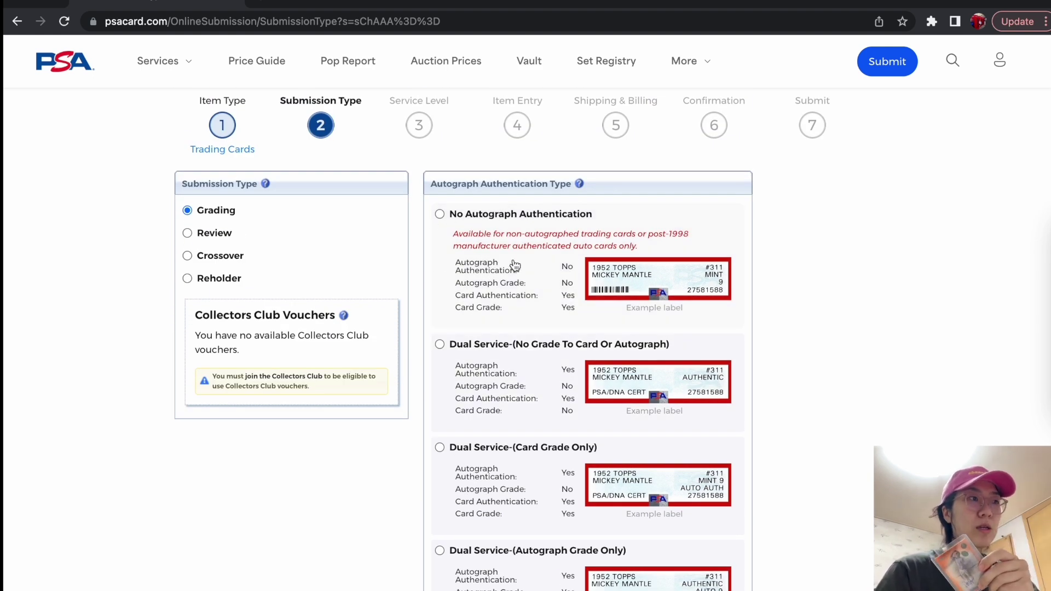
pyautogui.scroll(-1, 516, 269)
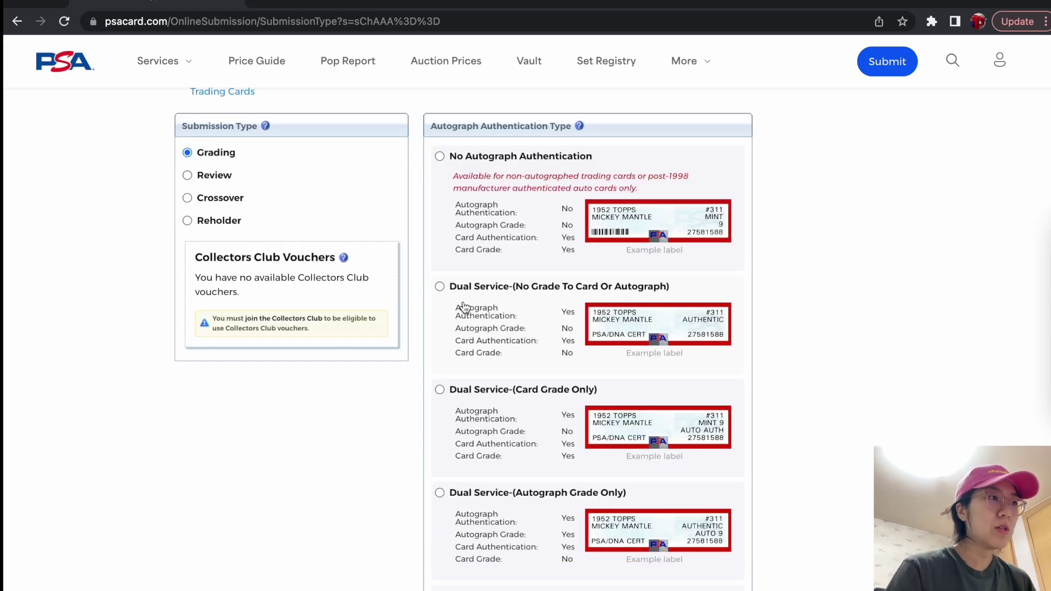
pyautogui.scroll(-1, 493, 350)
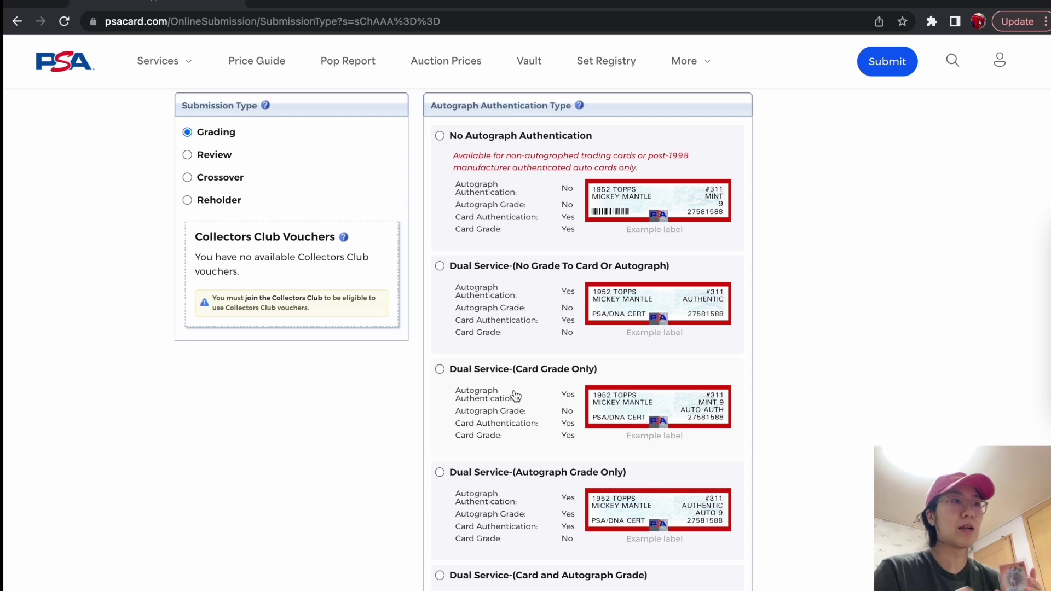
pyautogui.scroll(-2, 544, 436)
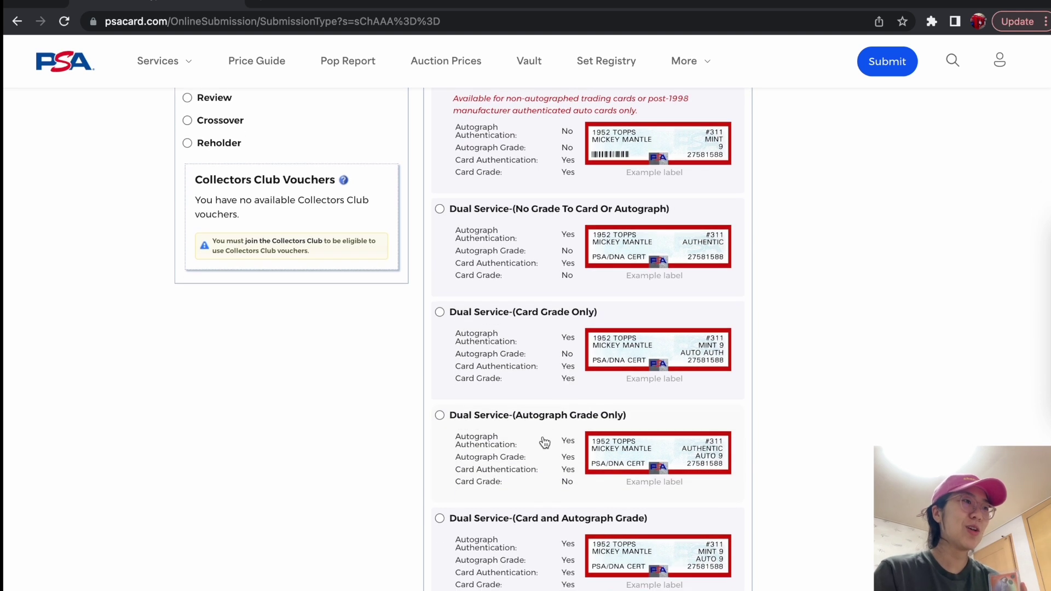
pyautogui.scroll(-1, 539, 444)
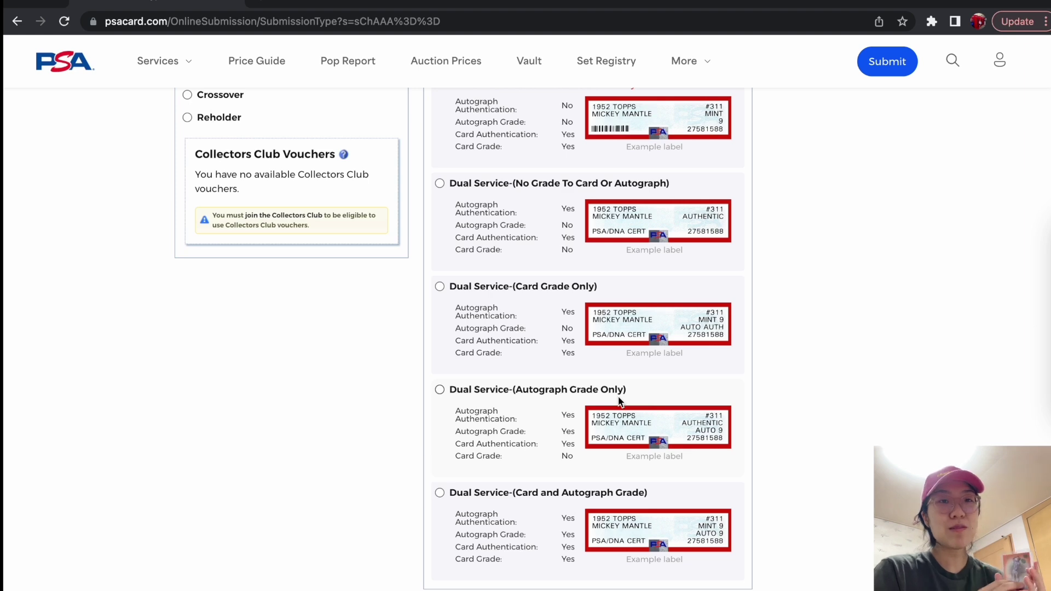
# Step: Choose Dual Service-(Card and Autograph Grade), continue to the service levels and check their maximum declared values
pyautogui.scroll(-3, 620, 402)
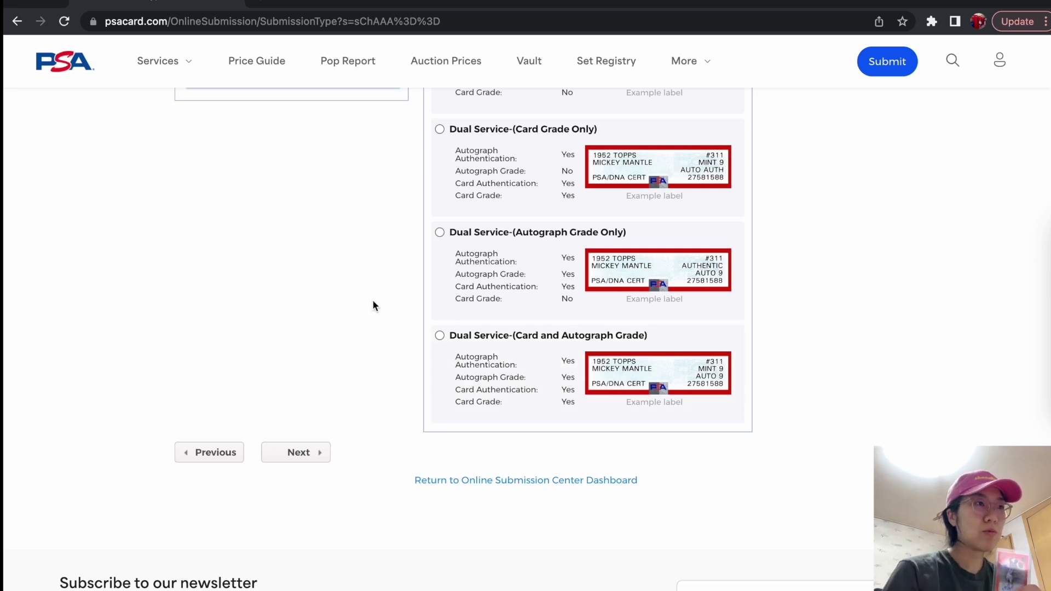
pyautogui.click(439, 335)
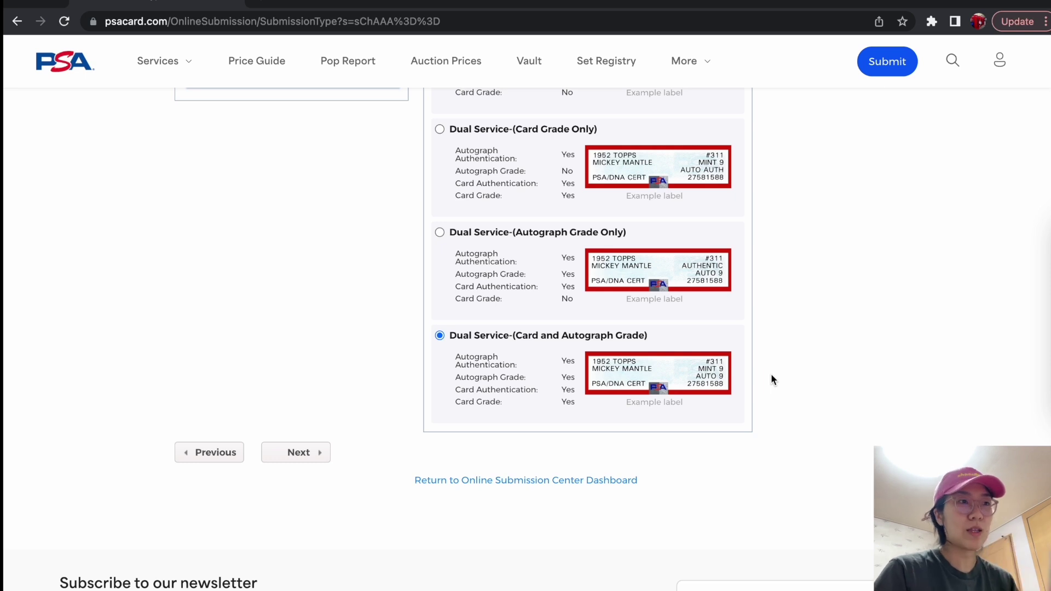
pyautogui.scroll(-1, 770, 373)
pyautogui.click(297, 423)
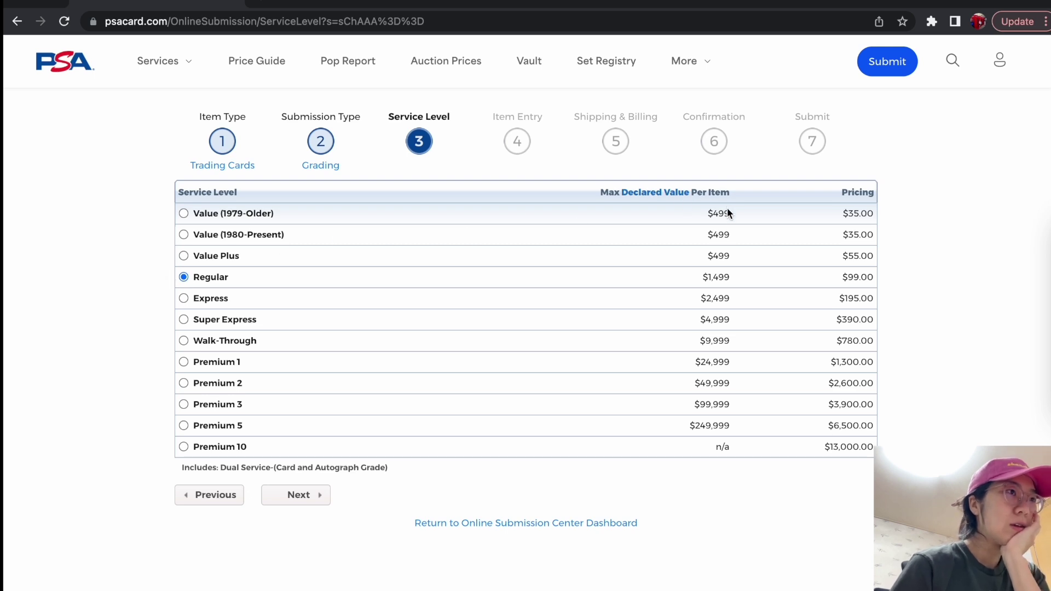
pyautogui.moveTo(732, 278); pyautogui.dragTo(706, 256)
pyautogui.click(742, 283)
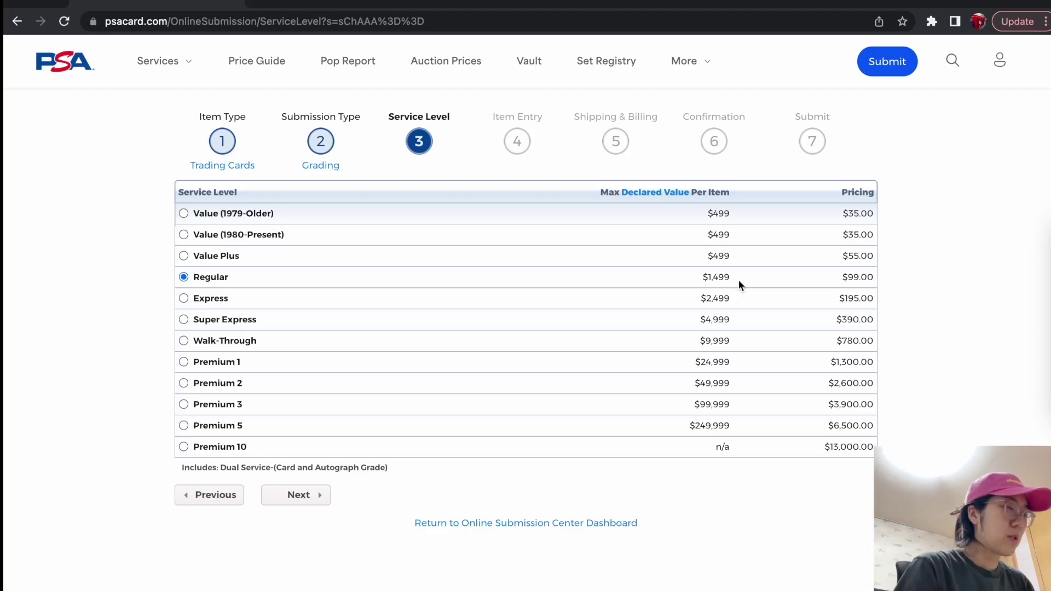
# Step: Open the Card Ladder site in a new browser tab and log in to its dashboard
pyautogui.hotkey('ctrl', 't')
pyautogui.write('card')
pyautogui.press('Return')
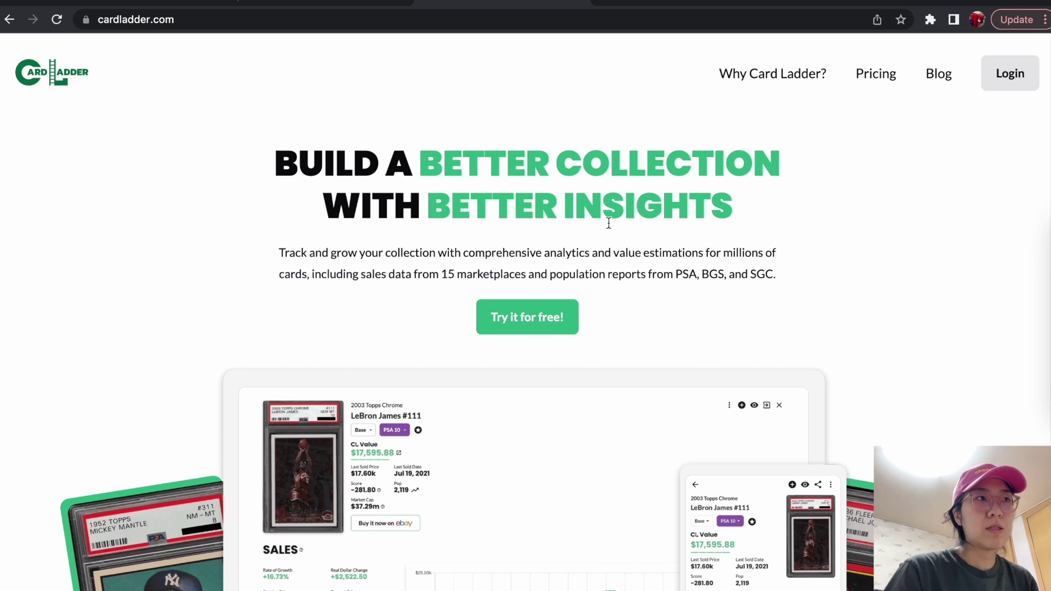
pyautogui.click(986, 75)
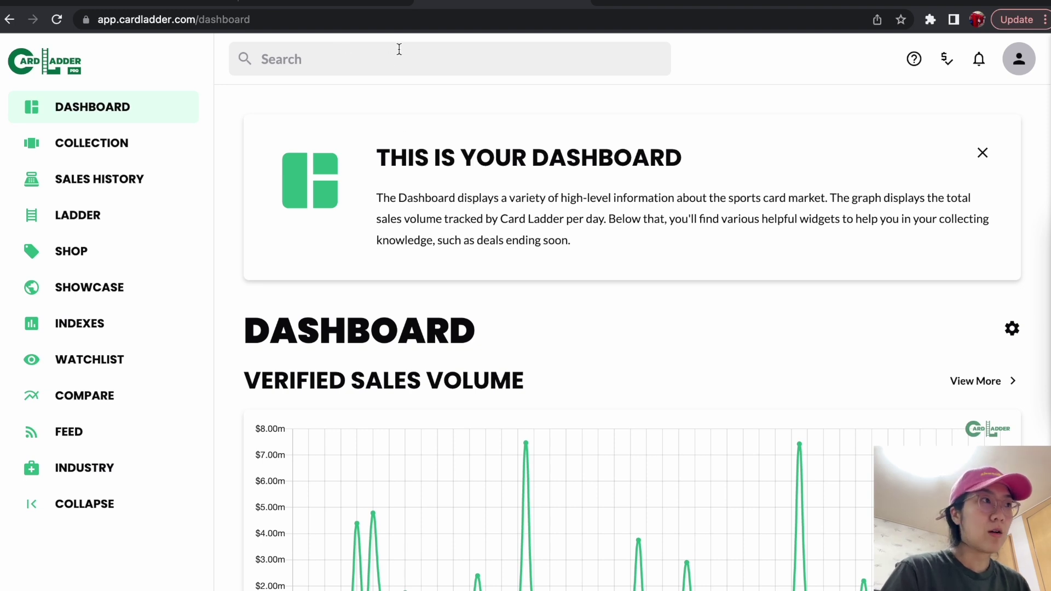
# Step: Search Card Ladder's sales history for "2021 topps chrome pete sampras auto"
pyautogui.click(385, 60)
pyautogui.write('2021')
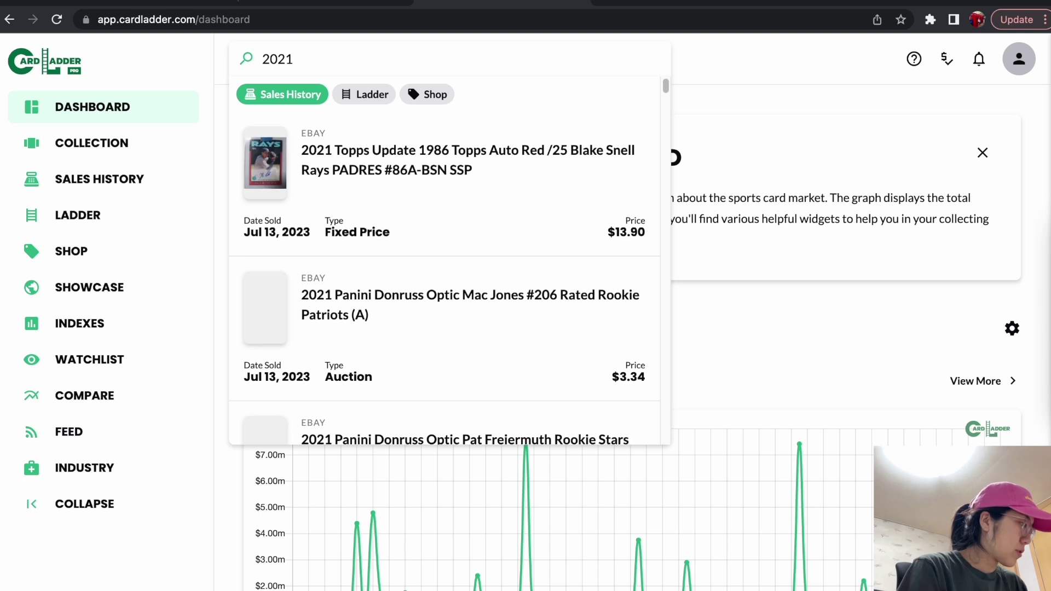
pyautogui.write(' pete')
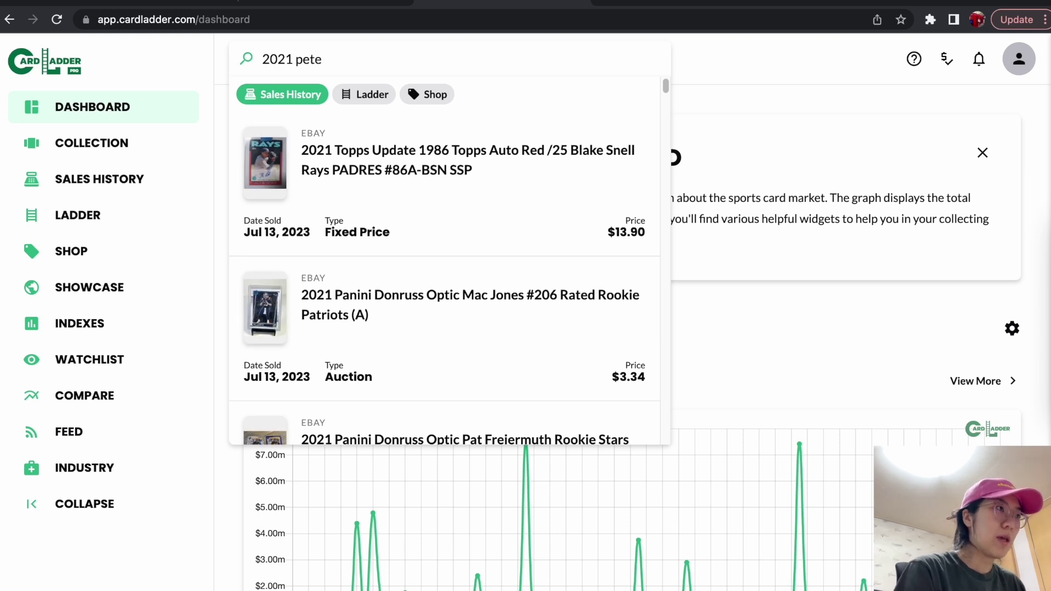
pyautogui.press('BackSpace')
pyautogui.press('BackSpace')
pyautogui.press('BackSpace')
pyautogui.press('BackSpace')
pyautogui.press('BackSpace')
pyautogui.write('topps chrome')
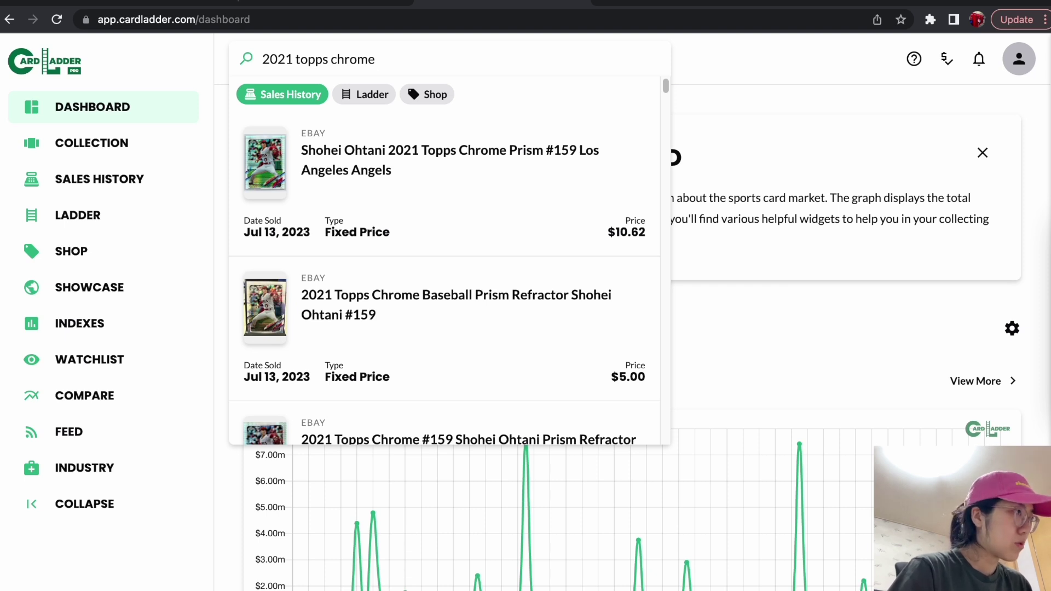
pyautogui.write('pete sampras auto')
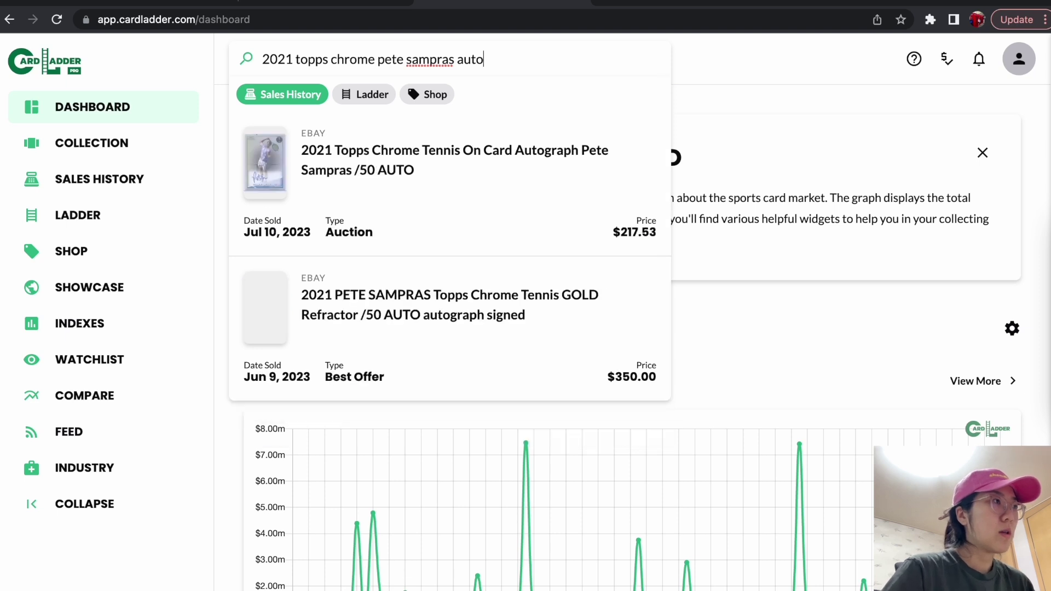
pyautogui.press('Return')
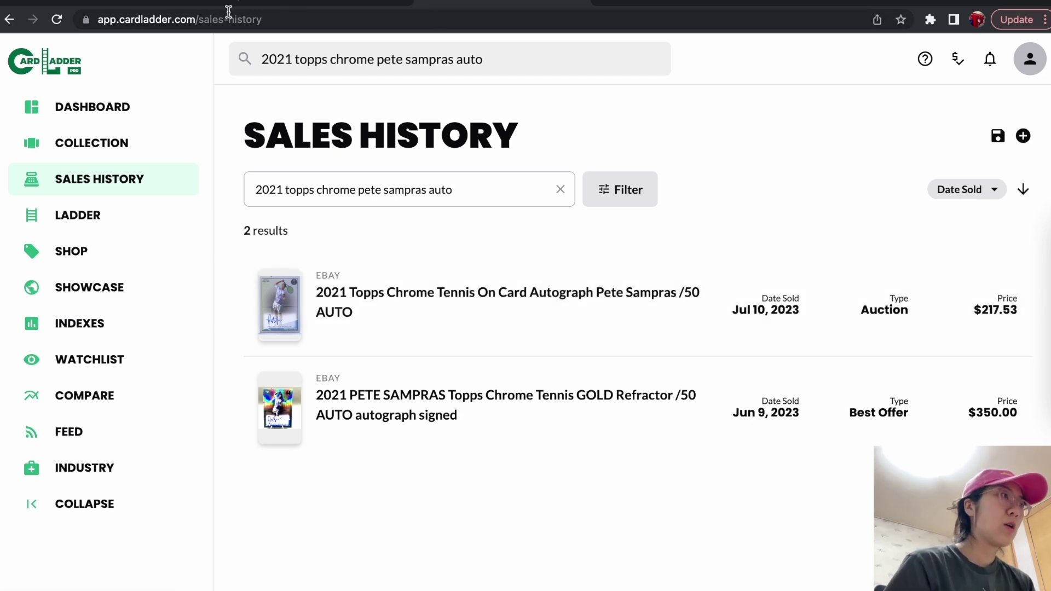
# Step: Switch back to the PSA site and open the PSA Services & Prices page
pyautogui.click(172, 4)
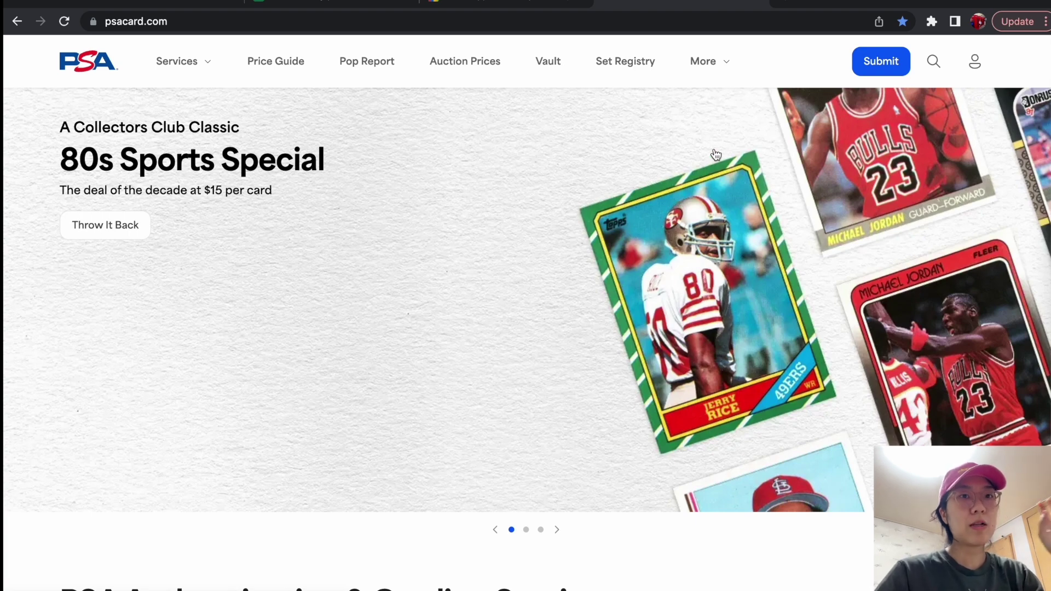
pyautogui.moveTo(182, 63)
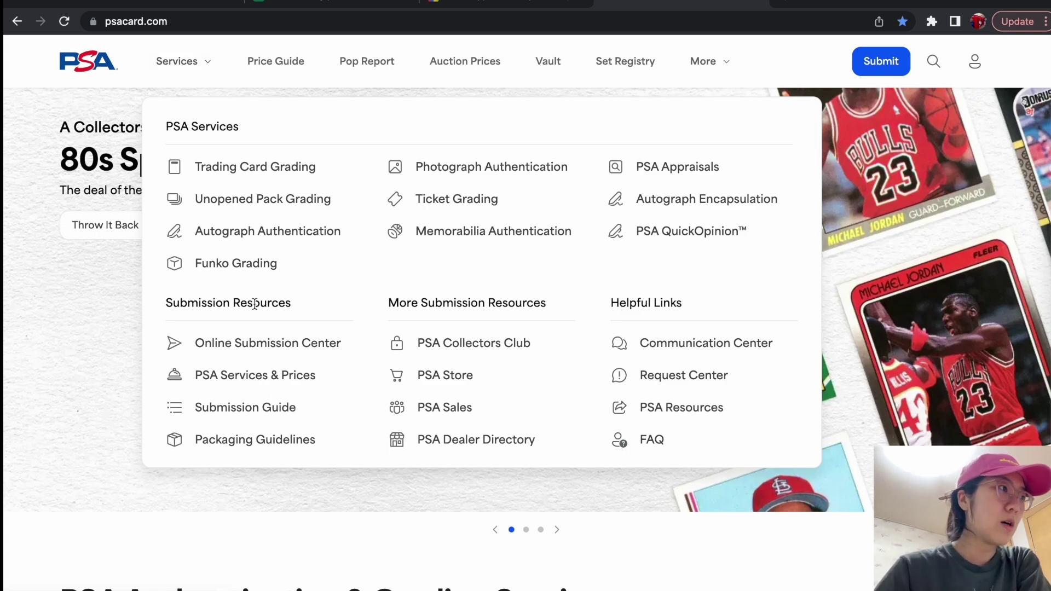
pyautogui.click(266, 375)
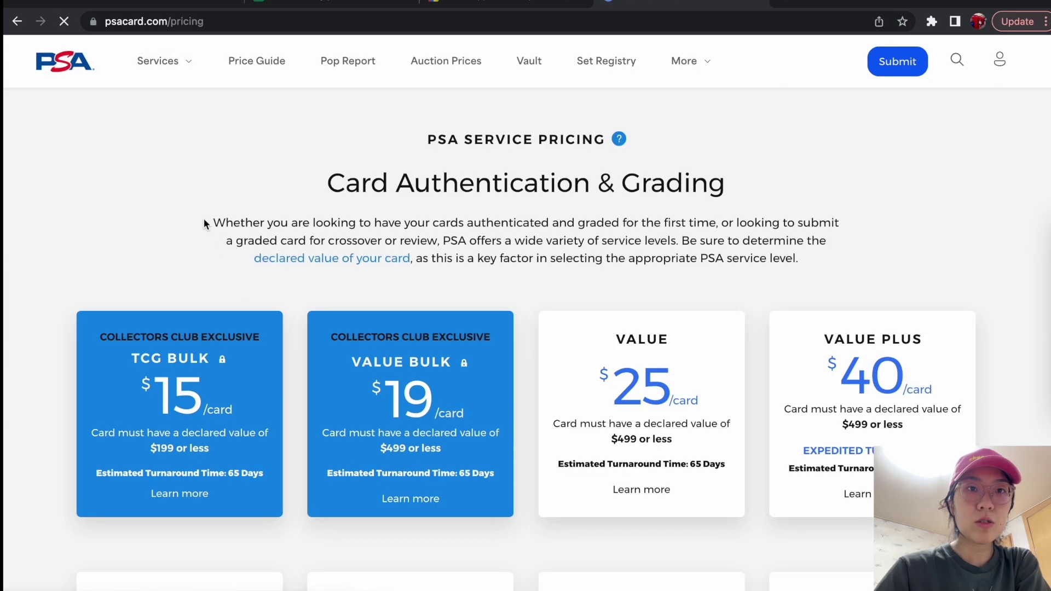
# Step: Compare the grading service levels' prices, declared-value limits and turnaround times, highlighting the turnaround times of Value Plus and Regular
pyautogui.scroll(-5, 201, 215)
pyautogui.scroll(5, 98, 227)
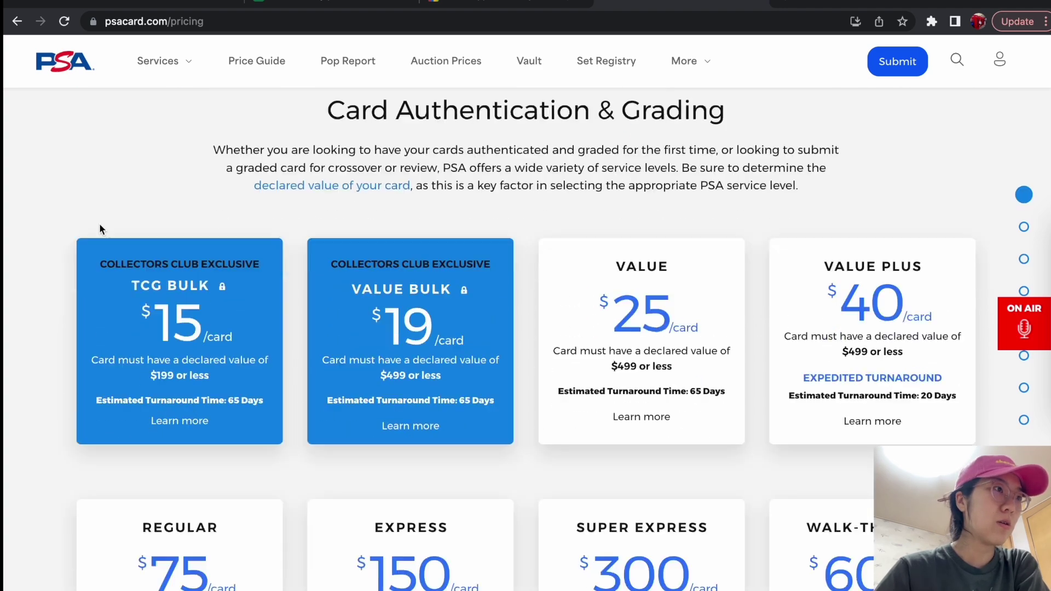
pyautogui.scroll(-5, 184, 377)
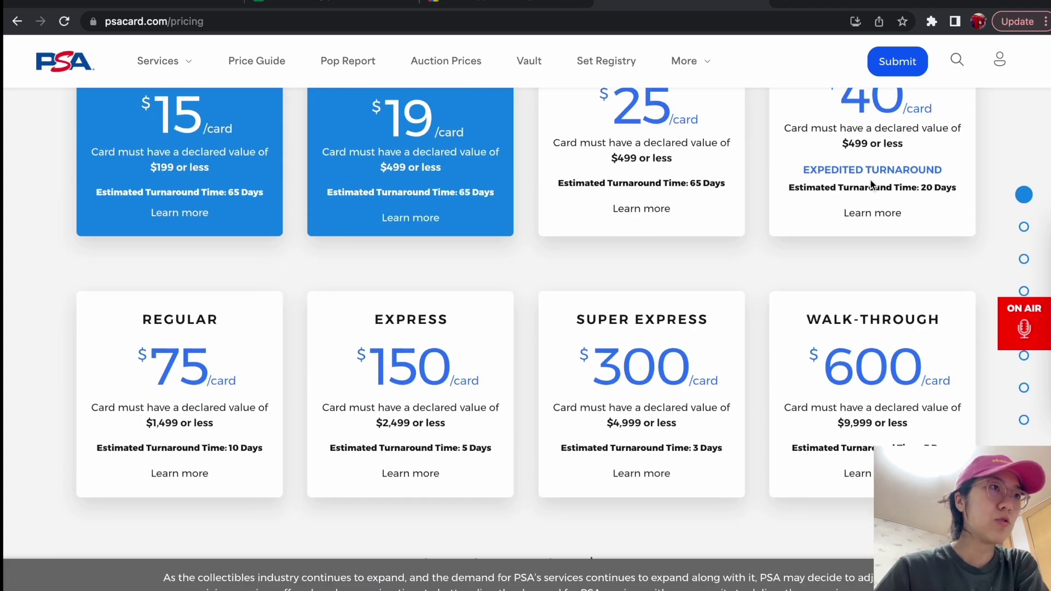
pyautogui.scroll(2, 870, 179)
pyautogui.scroll(-1, 869, 179)
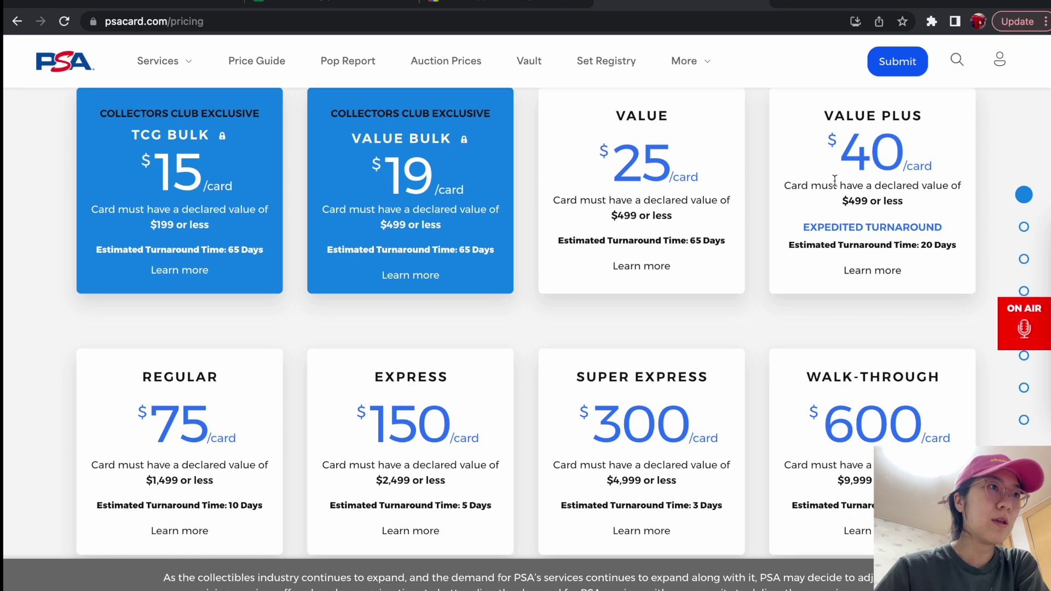
pyautogui.moveTo(956, 244); pyautogui.dragTo(790, 254)
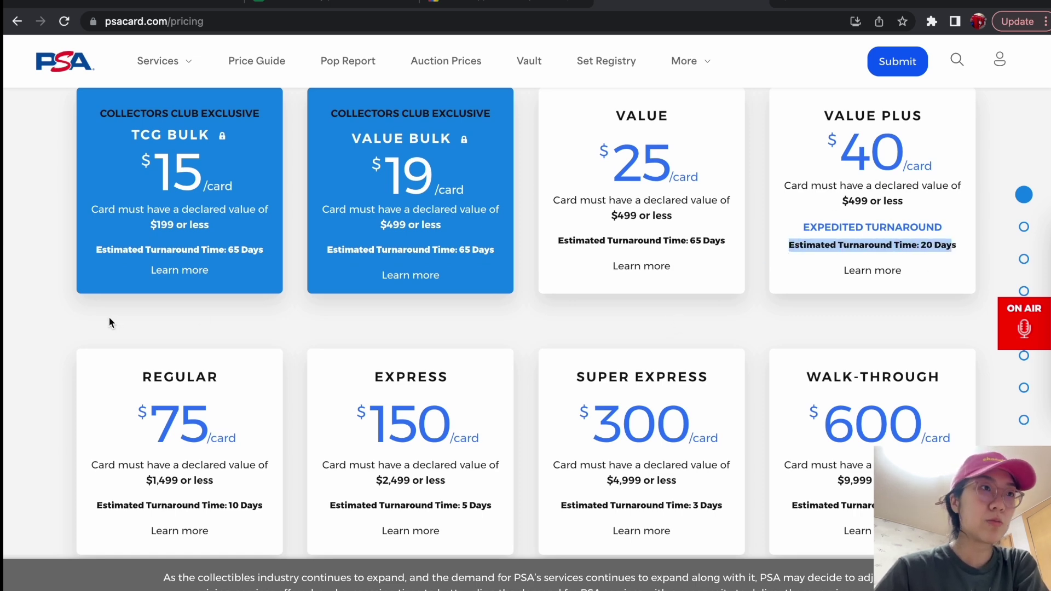
pyautogui.scroll(-1, 109, 323)
pyautogui.scroll(-2, 109, 321)
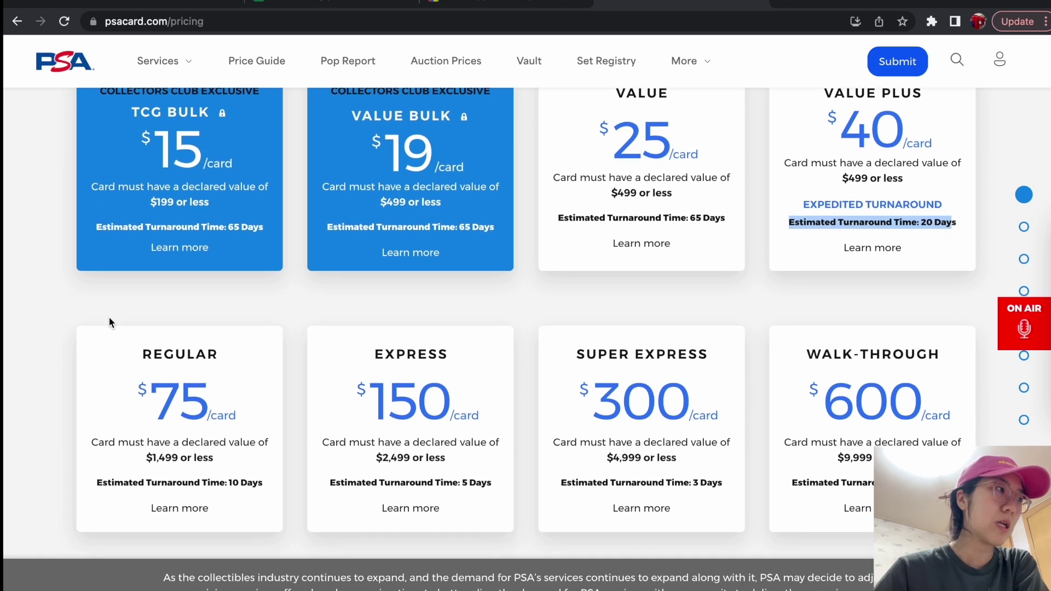
pyautogui.moveTo(258, 474); pyautogui.dragTo(64, 450)
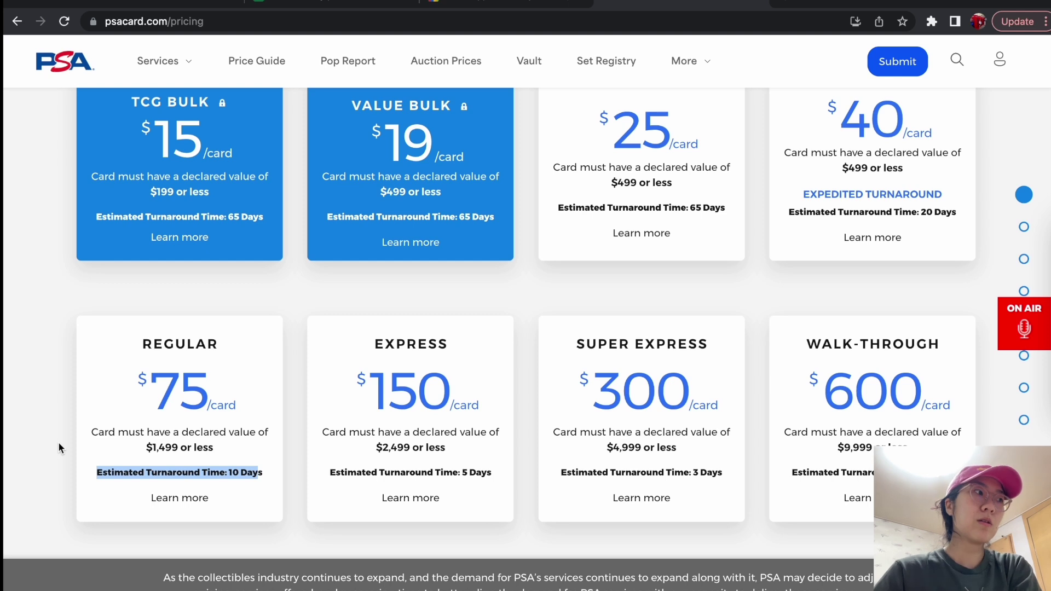
pyautogui.scroll(1, 59, 444)
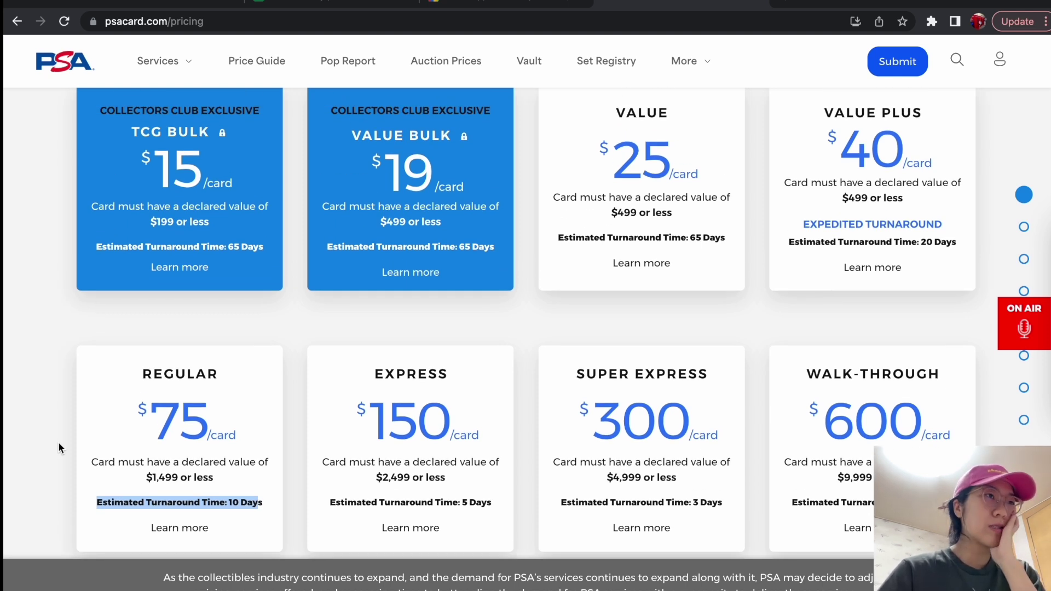
# Step: Check the Value Plus declared-value limit on the pricing page and select Value Plus as the submission's service level
pyautogui.click(55, 385)
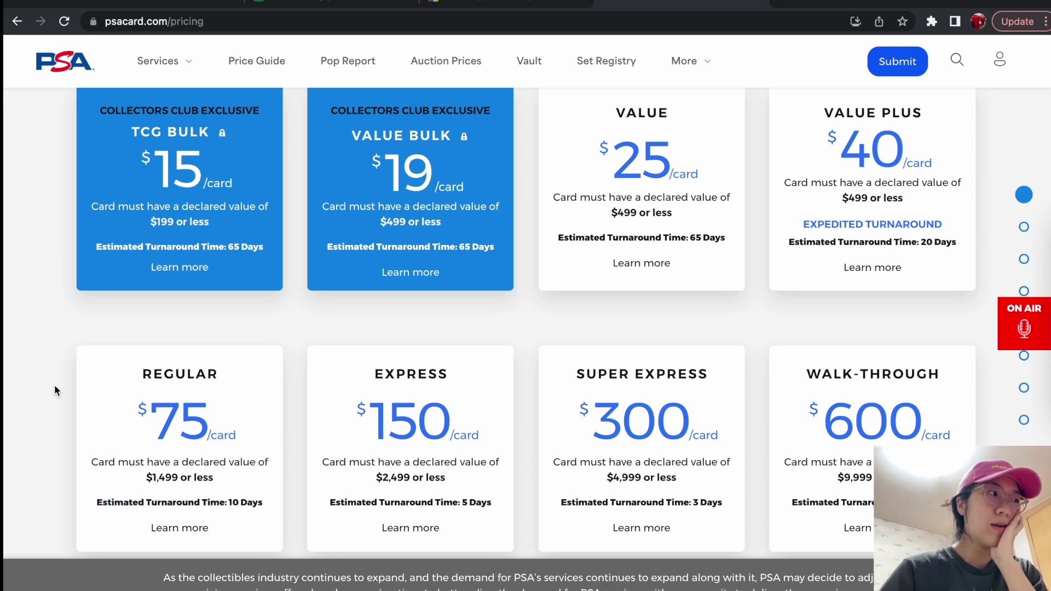
pyautogui.tripleClick(925, 209)
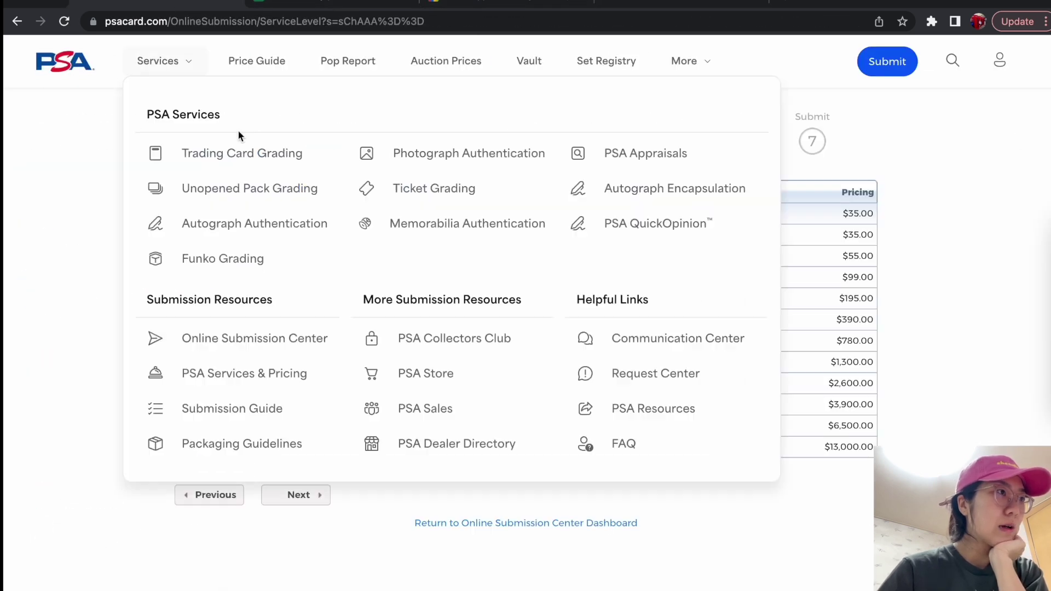
pyautogui.click(184, 256)
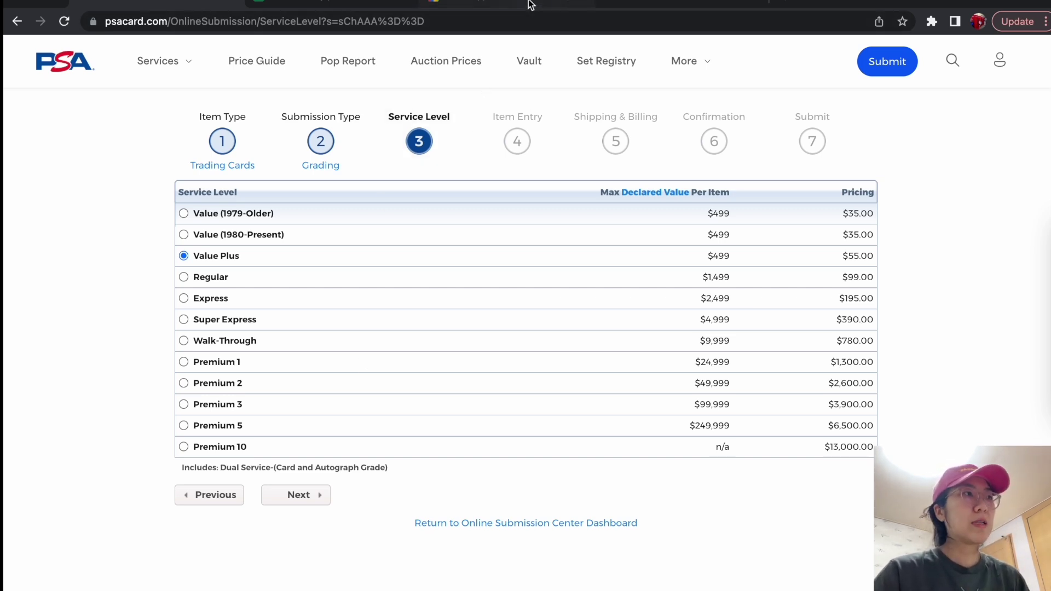
# Step: Switch to Card Ladder and search its sales history for "2021 topps finest ha-seong kim auto", reviewing the recent sale prices
pyautogui.click(344, 8)
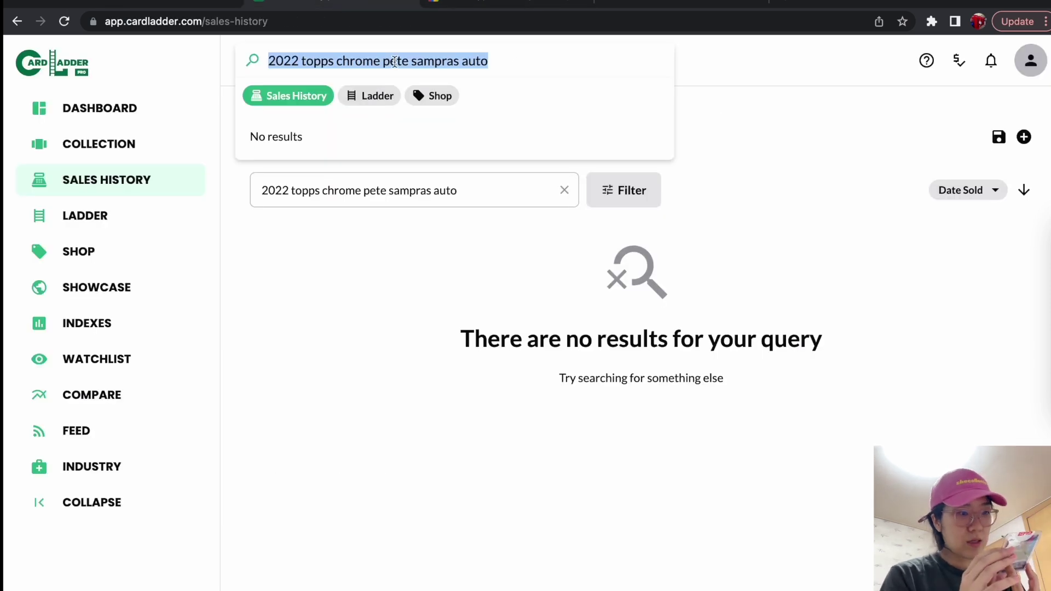
pyautogui.write('2021 topps finest ')
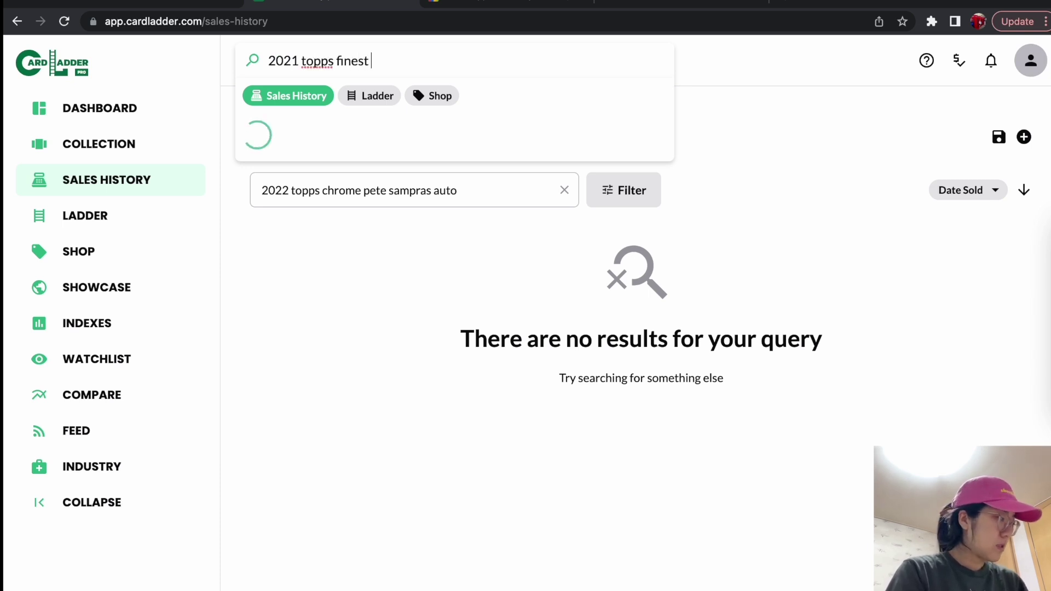
pyautogui.write('ha-seong kim auto')
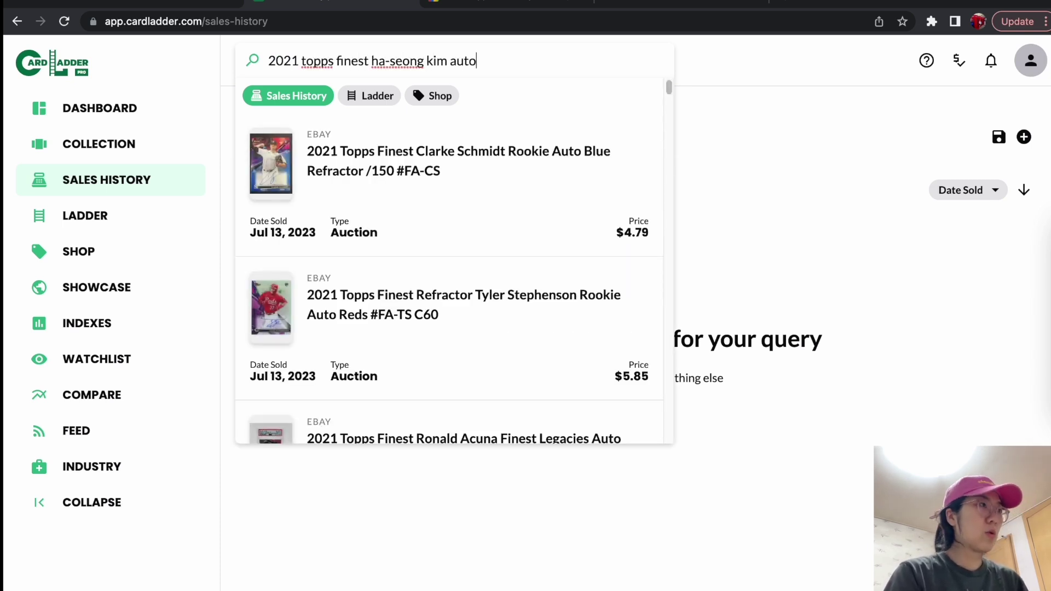
pyautogui.press('Return')
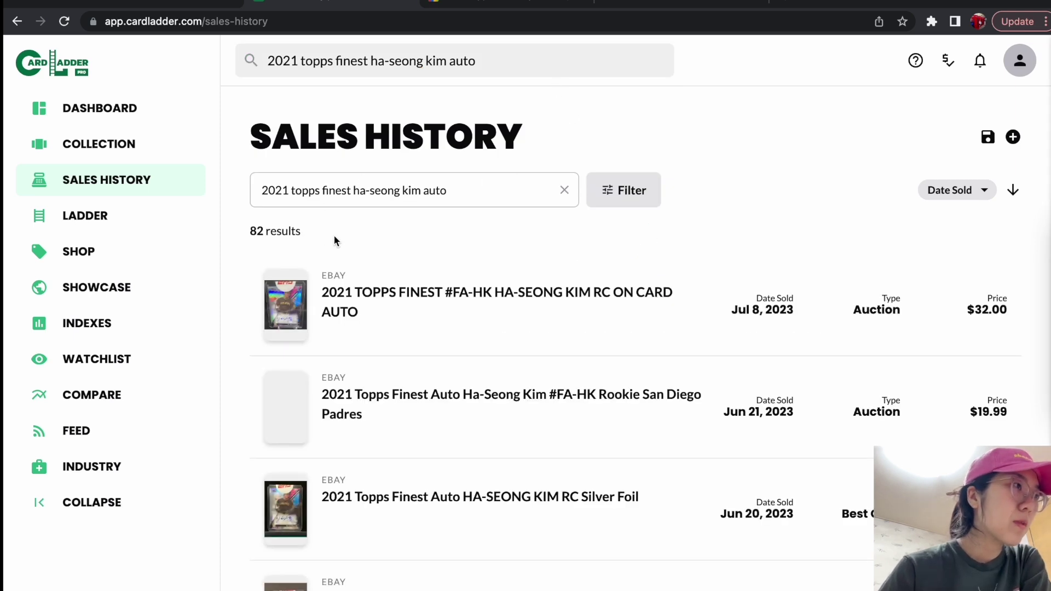
pyautogui.scroll(-1, 615, 293)
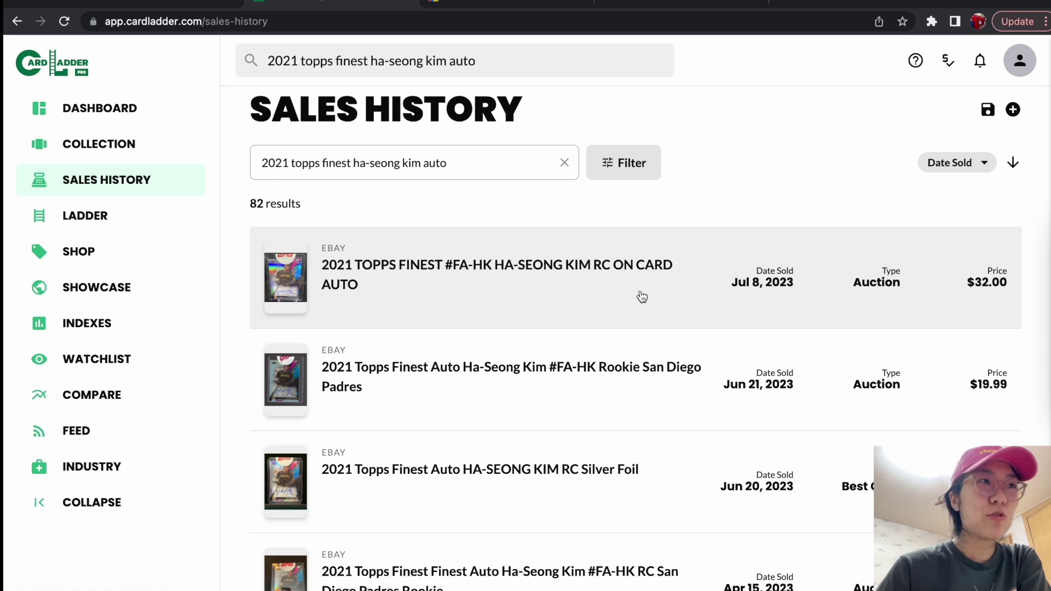
# Step: Return to the PSA submission form and check the Value (1980-Present) fee in the service level table
pyautogui.click(159, 2)
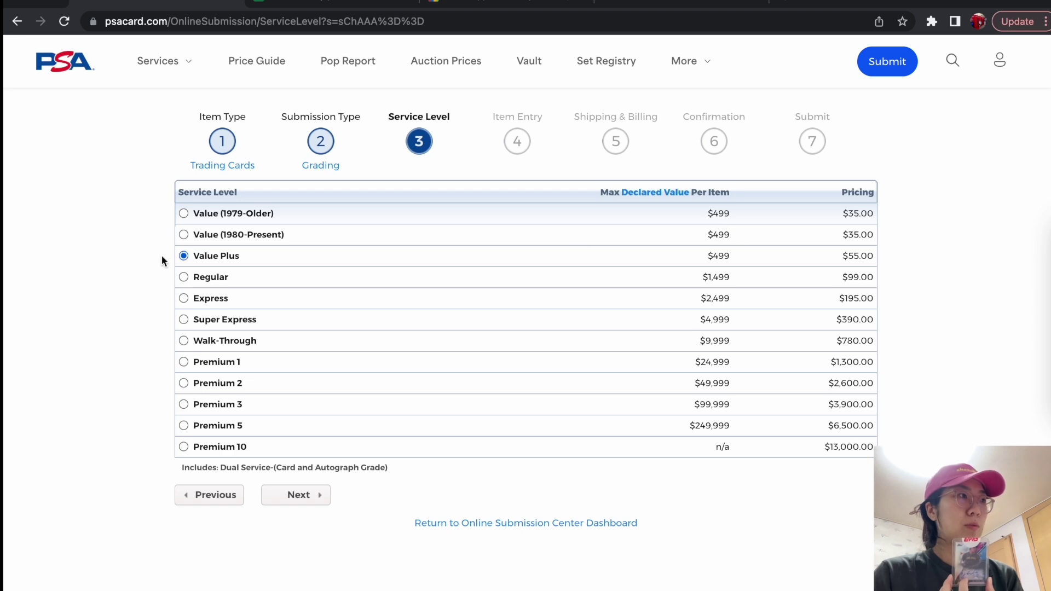
pyautogui.moveTo(842, 237); pyautogui.dragTo(905, 235)
pyautogui.click(905, 234)
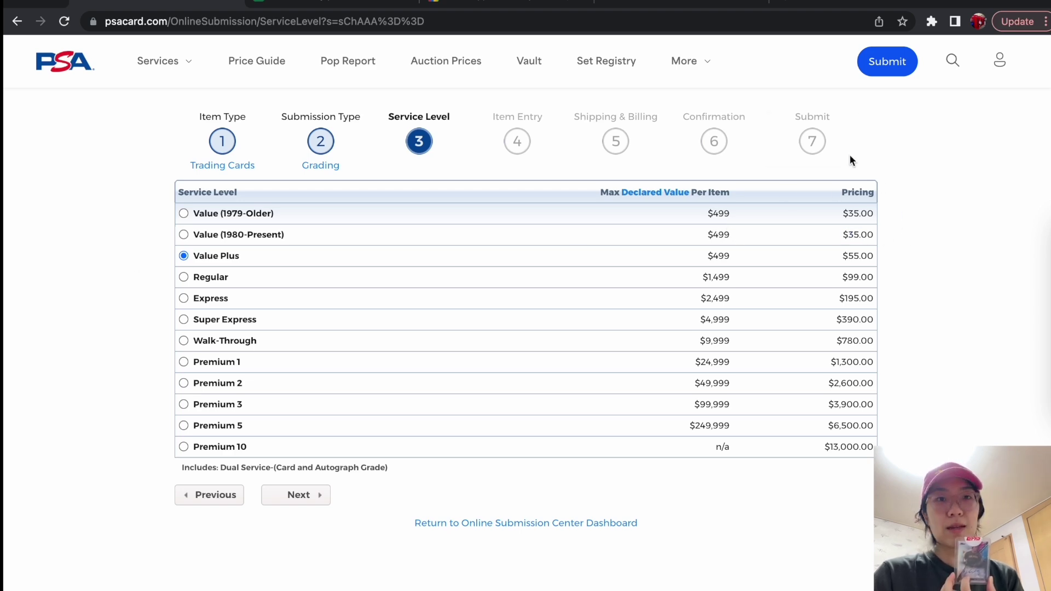
# Step: Compare the Value and Value Plus levels on the PSA pricing page by price per card, declared-value limit and estimated turnaround time
pyautogui.click(641, 4)
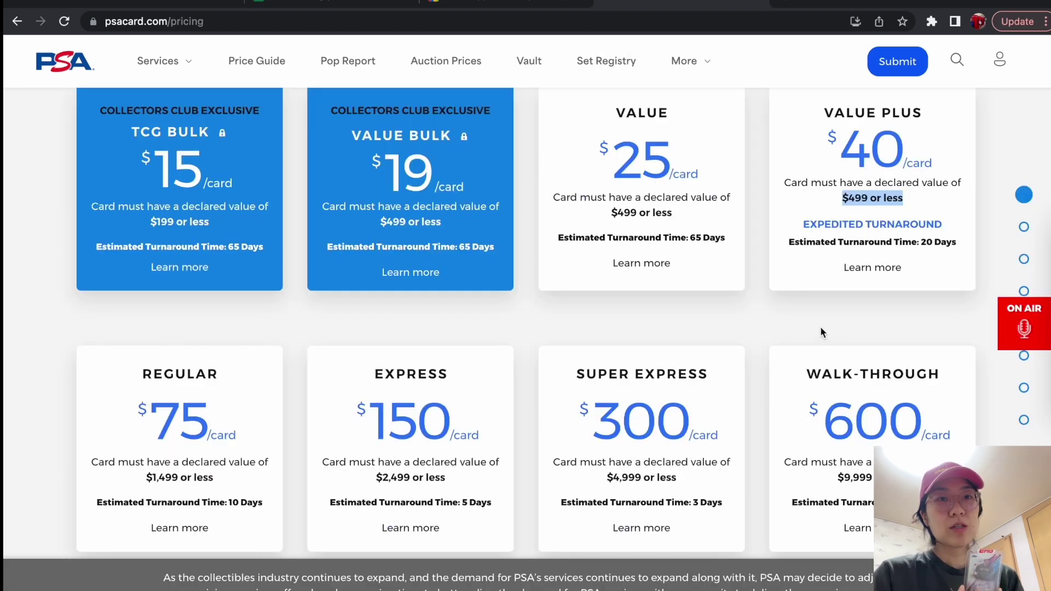
pyautogui.scroll(1, 806, 320)
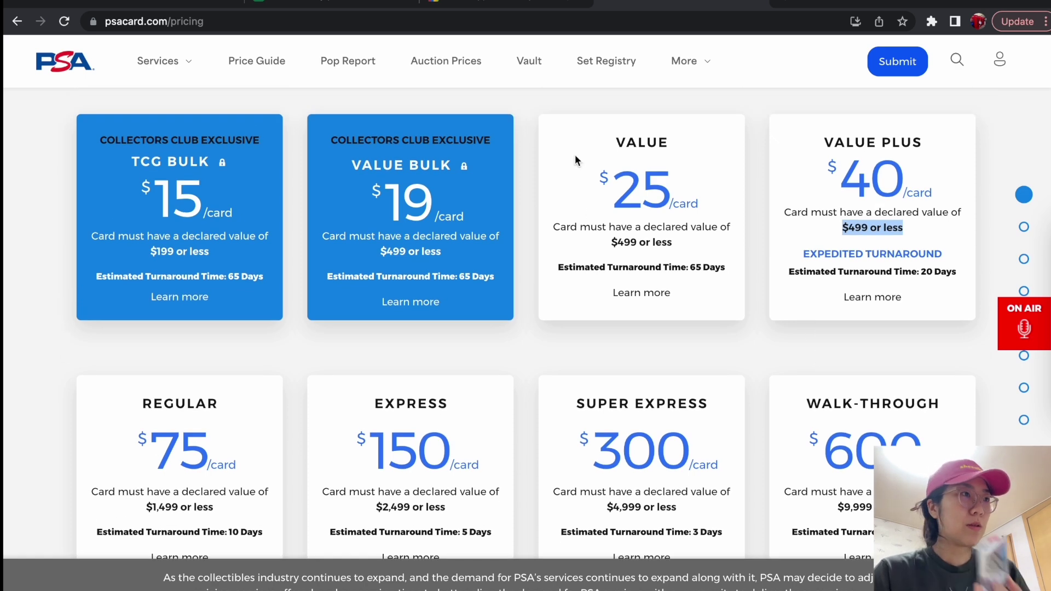
pyautogui.scroll(4, 691, 377)
pyautogui.click(692, 378)
pyautogui.moveTo(695, 399); pyautogui.dragTo(612, 384)
pyautogui.click(923, 382)
pyautogui.moveTo(923, 381); pyautogui.dragTo(827, 378)
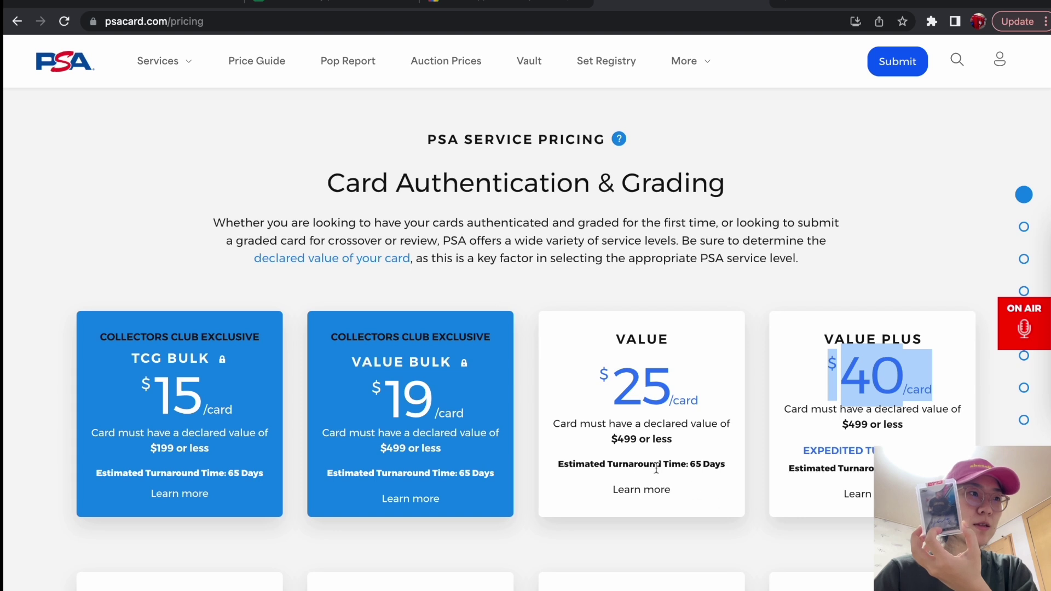
pyautogui.moveTo(725, 464); pyautogui.dragTo(672, 464)
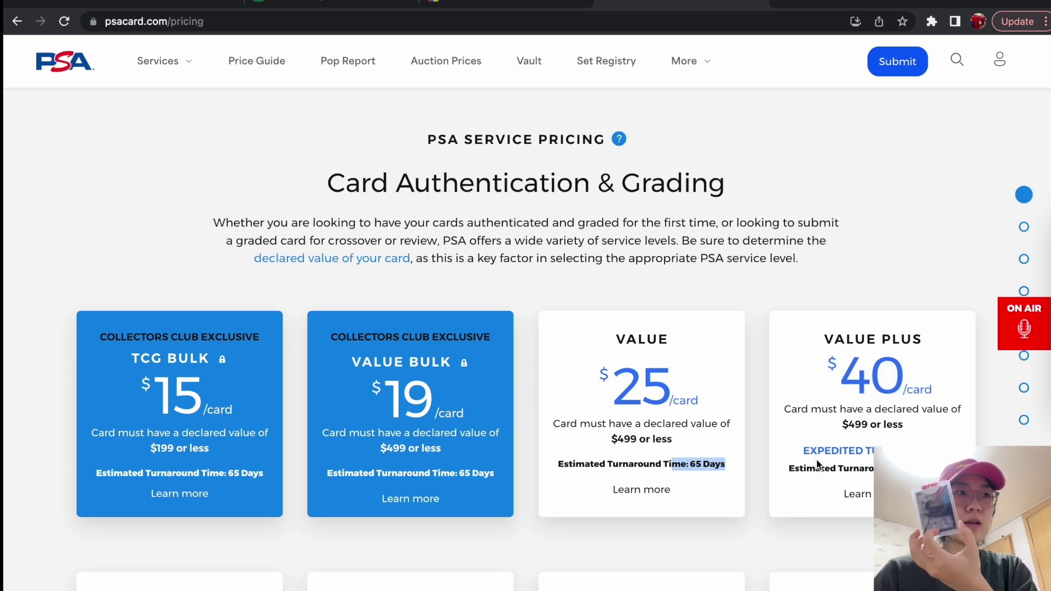
pyautogui.click(751, 466)
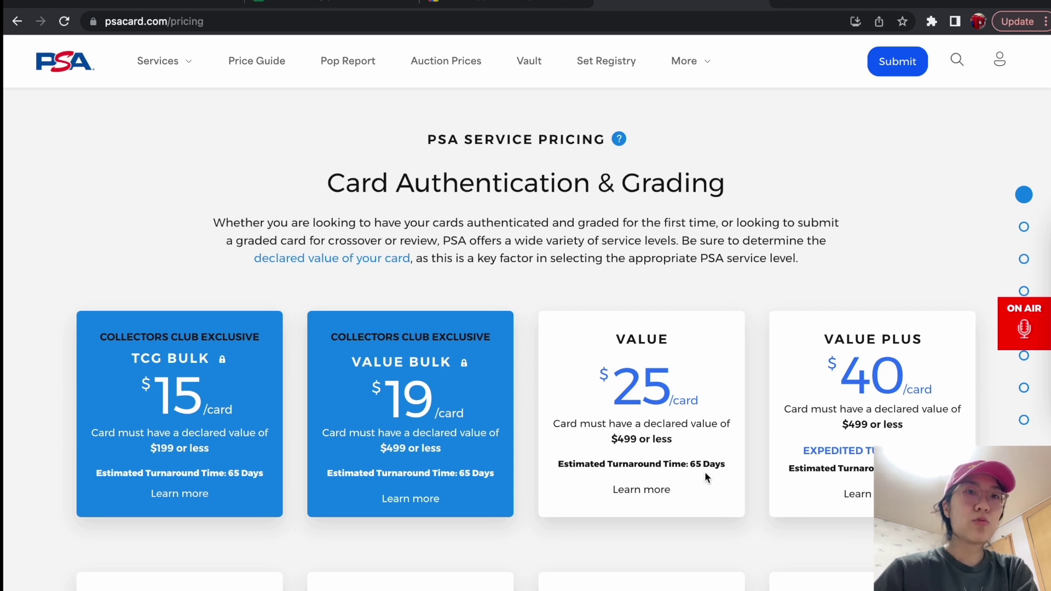
pyautogui.moveTo(695, 464); pyautogui.dragTo(622, 466)
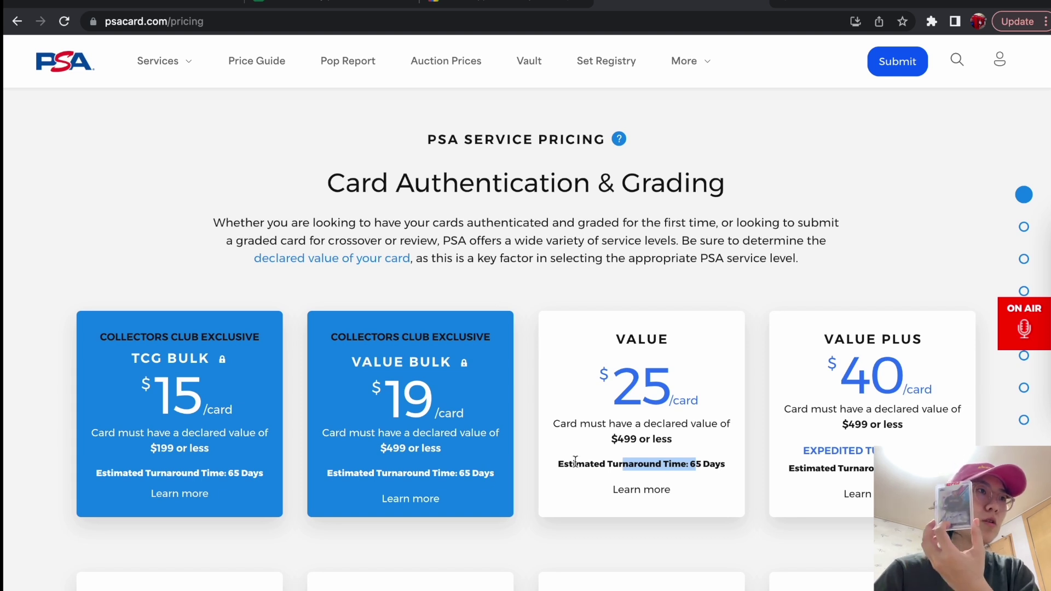
pyautogui.click(871, 463)
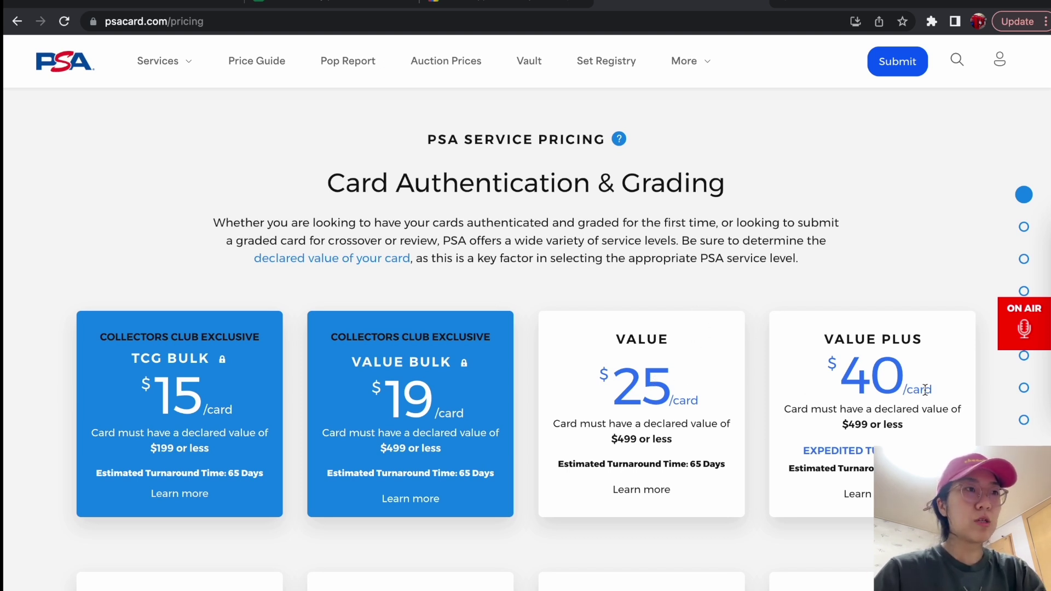
pyautogui.moveTo(925, 386); pyautogui.dragTo(843, 382)
# Step: Go back to the submission form, compare the Value and Value Plus fees, and continue to item entry with Value Plus
pyautogui.click(354, 4)
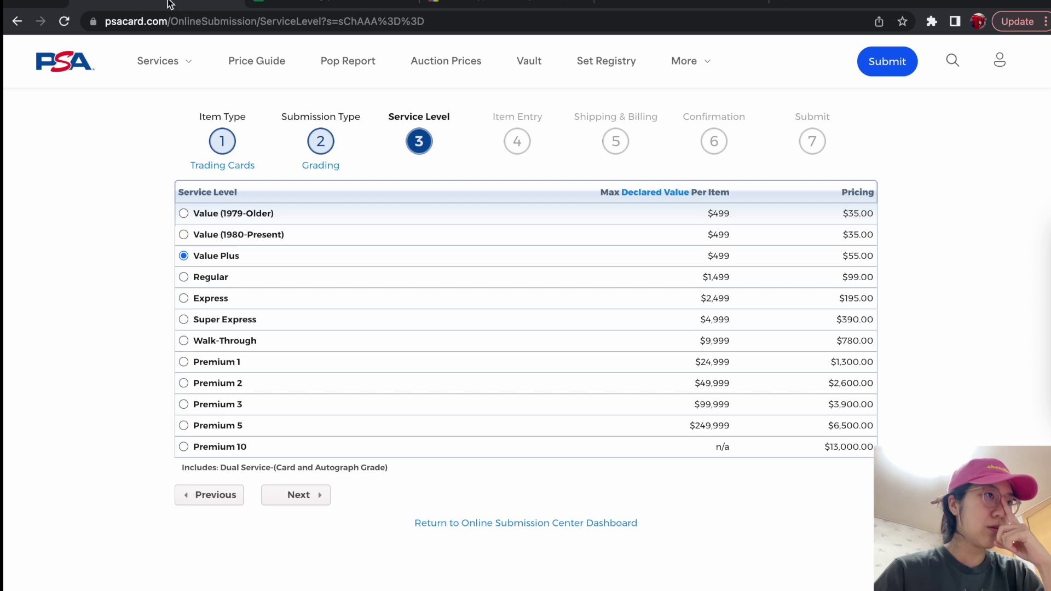
pyautogui.moveTo(845, 234); pyautogui.dragTo(967, 263)
pyautogui.click(967, 263)
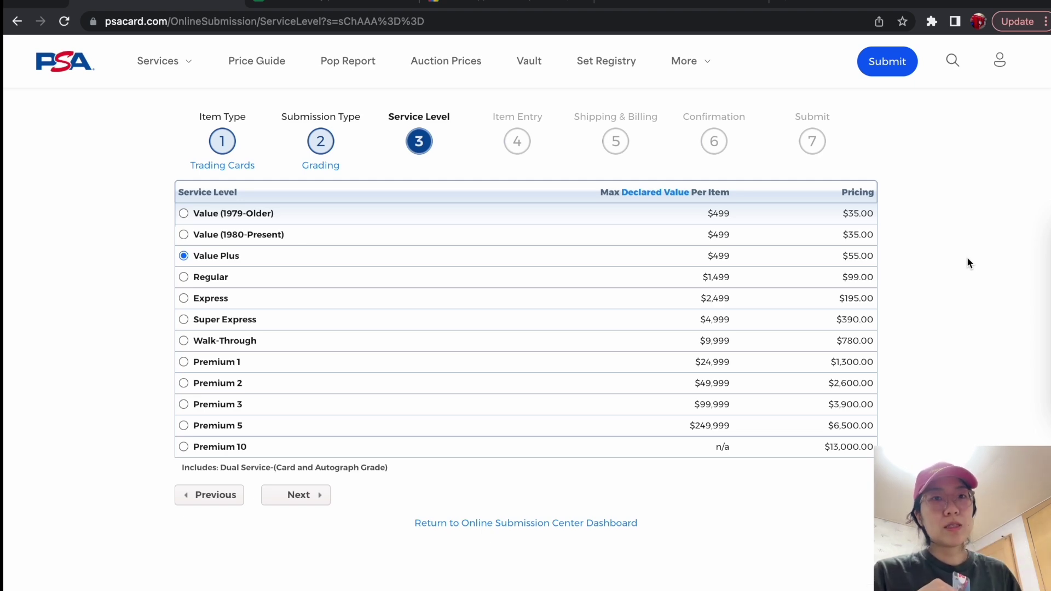
pyautogui.click(336, 3)
pyautogui.click(185, 2)
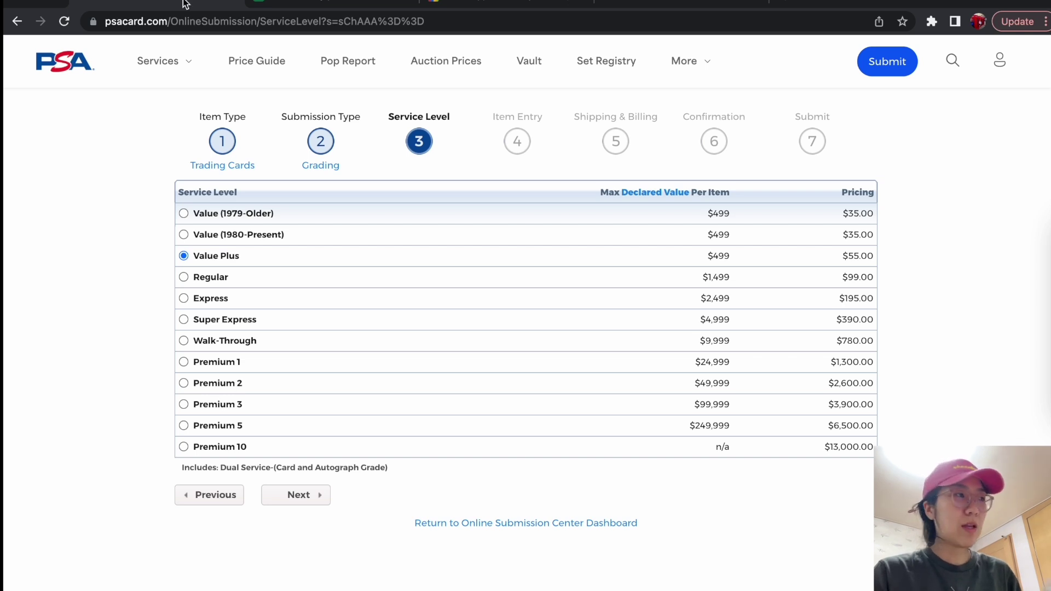
pyautogui.click(310, 499)
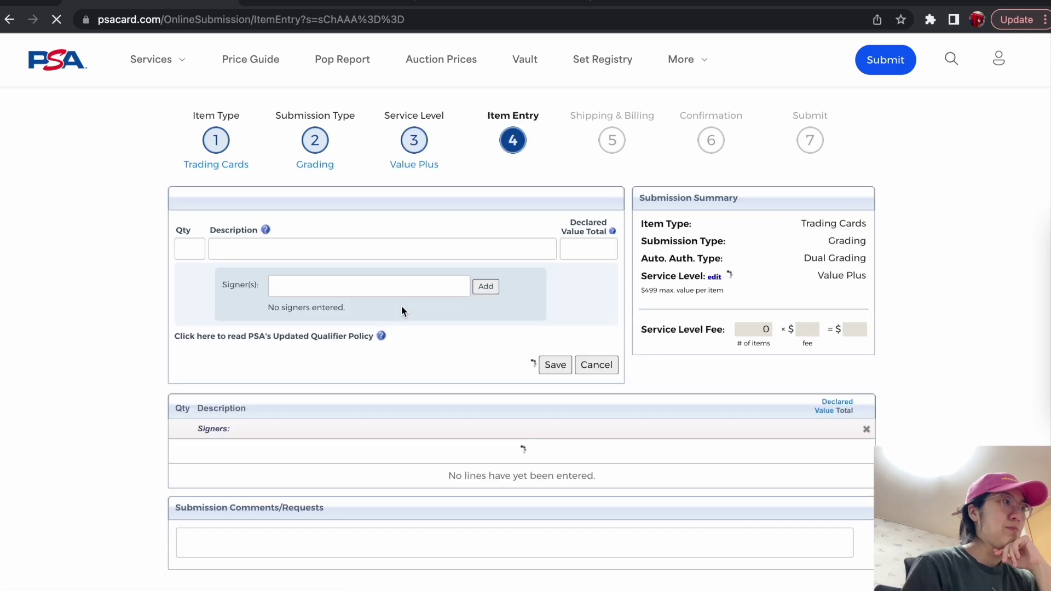
# Step: Look up "2021 topps chrome tennis ca-psa pete sampras autograph" as the item description and choose the Chrome Autographs Capsa Pete Sampras Orange entry
pyautogui.click(284, 250)
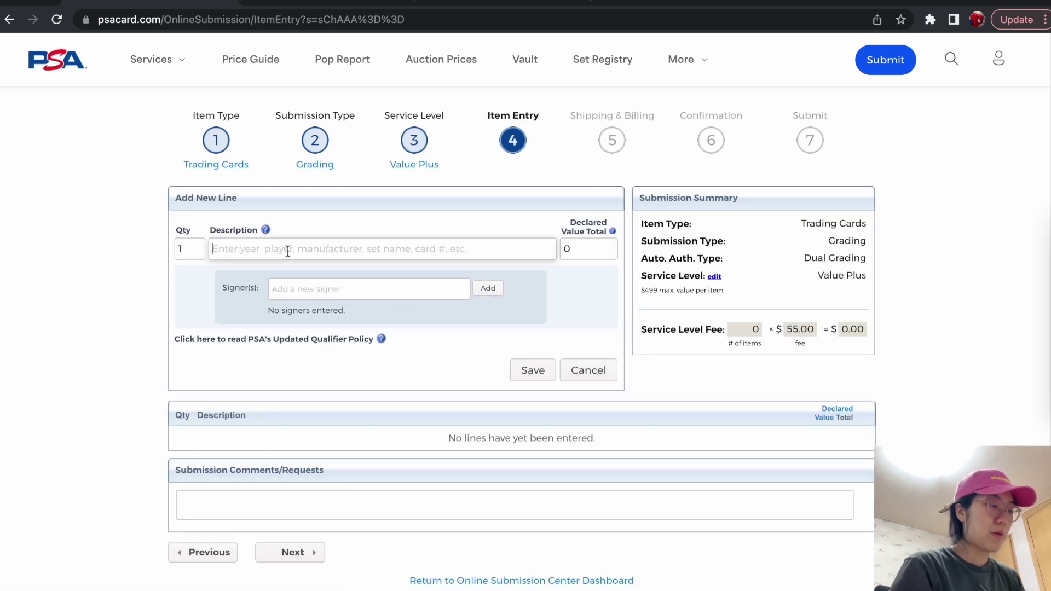
pyautogui.write('20221')
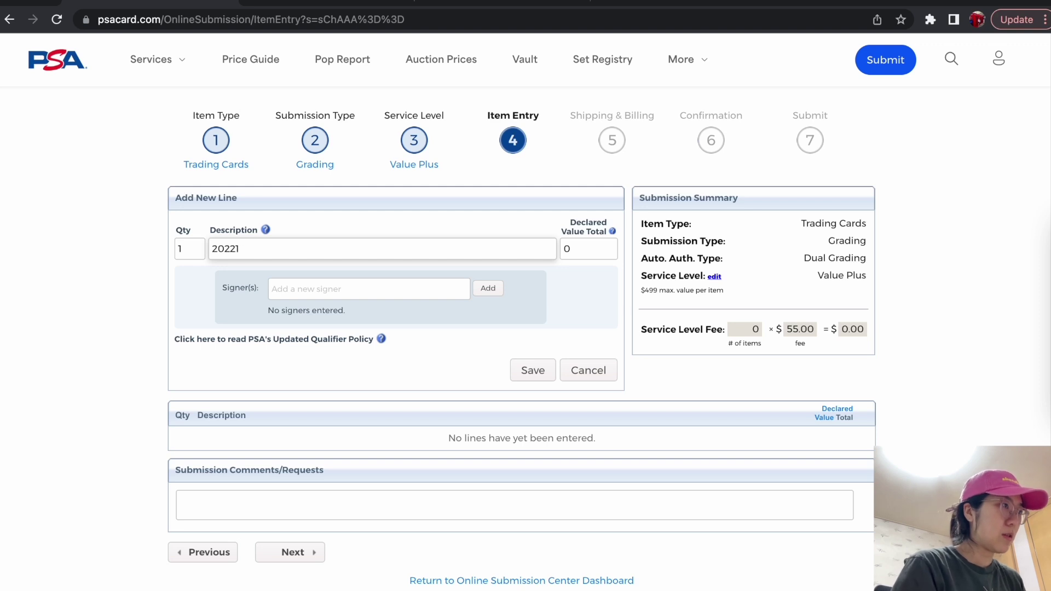
pyautogui.press('BackSpace')
pyautogui.press('BackSpace')
pyautogui.write('1 topps chrome tennis')
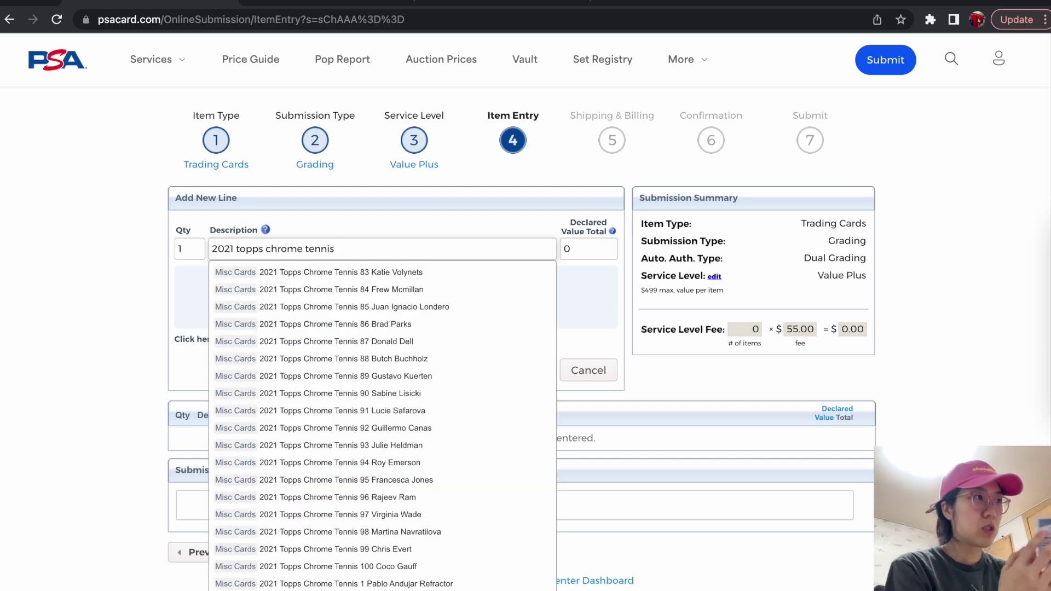
pyautogui.write('ca-psa ')
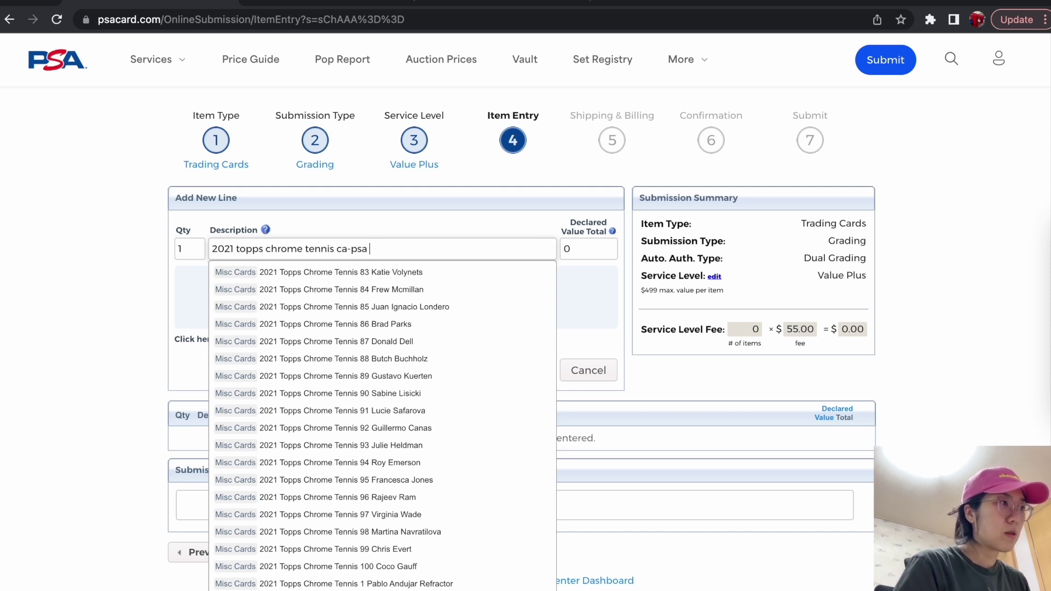
pyautogui.write('pete sampras ')
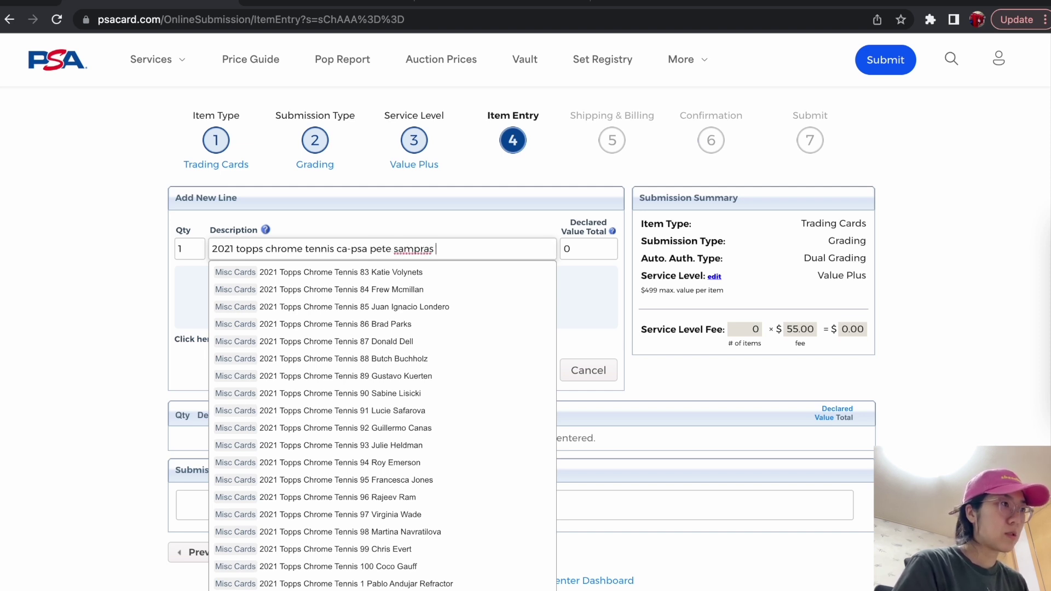
pyautogui.write('autograph')
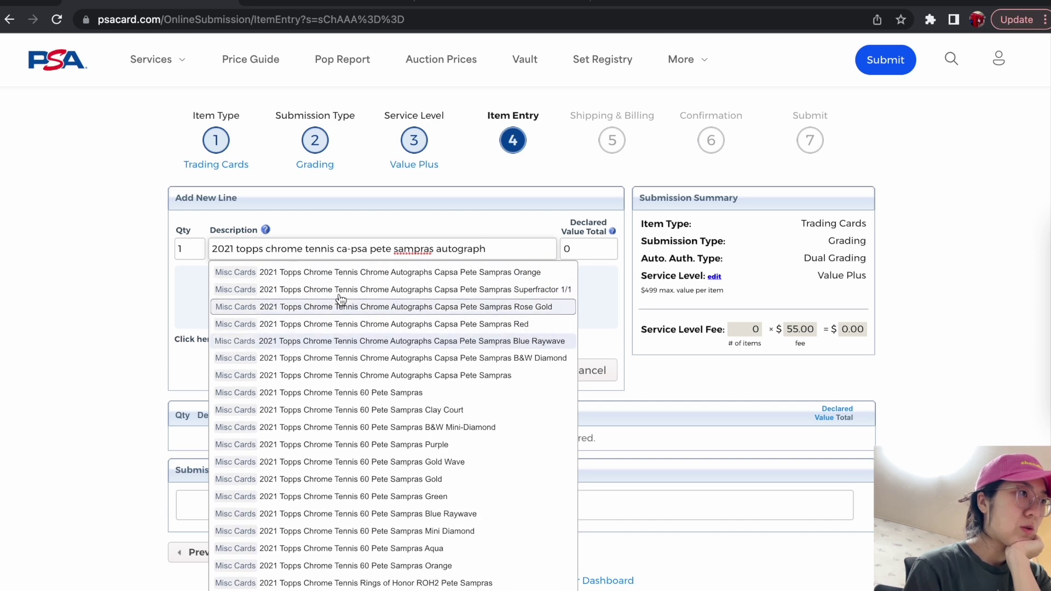
pyautogui.click(345, 272)
# Step: Set the Pete Sampras card's total declared value to 450
pyautogui.click(594, 246)
pyautogui.press('BackSpace')
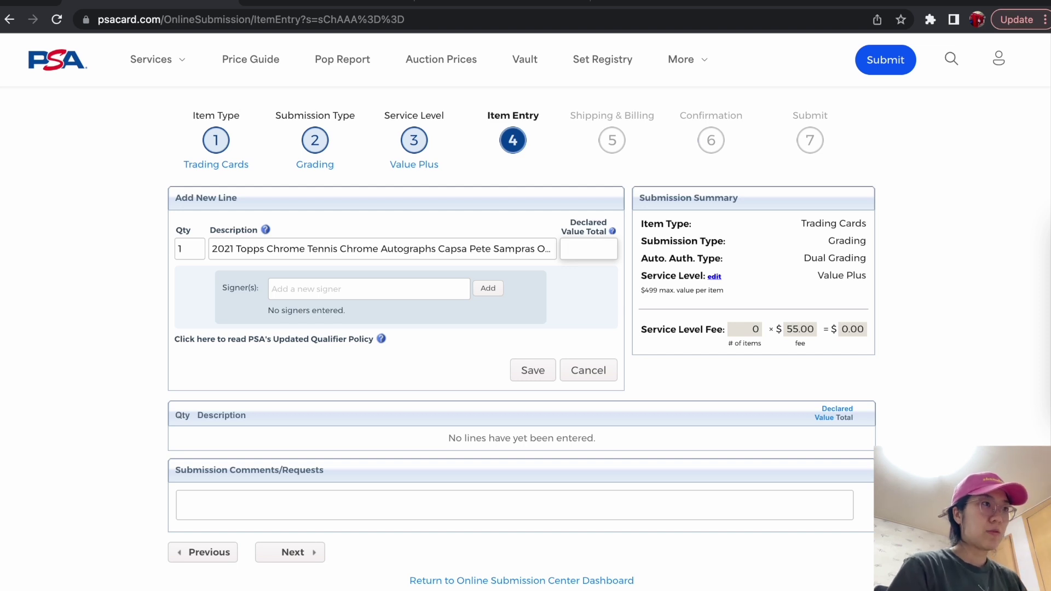
pyautogui.write('450')
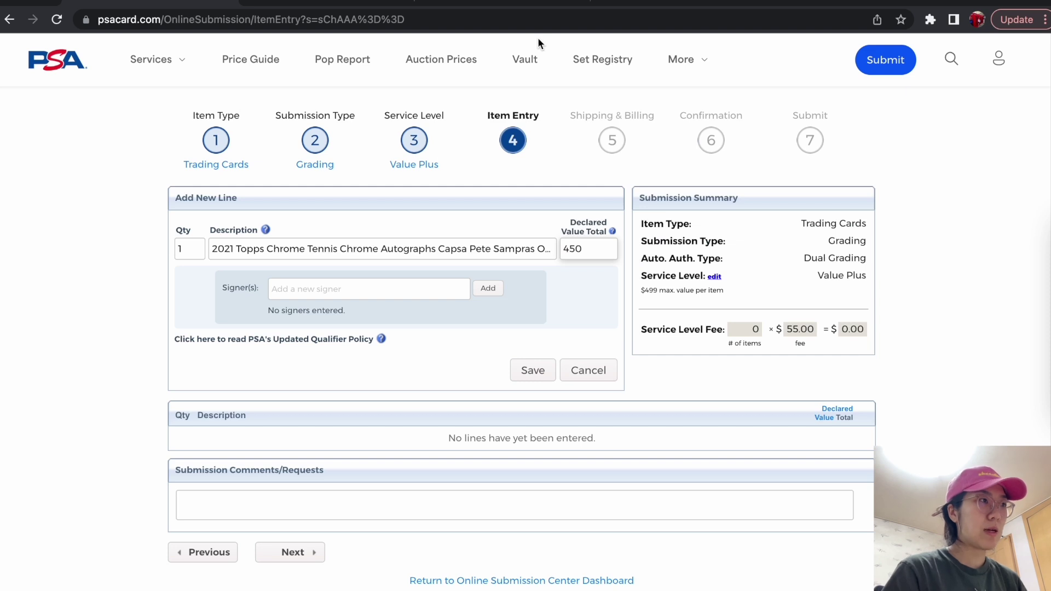
# Step: Add "Sampras, Pete [Tennis]" as the card's signer and save the item line to the submission
pyautogui.click(328, 285)
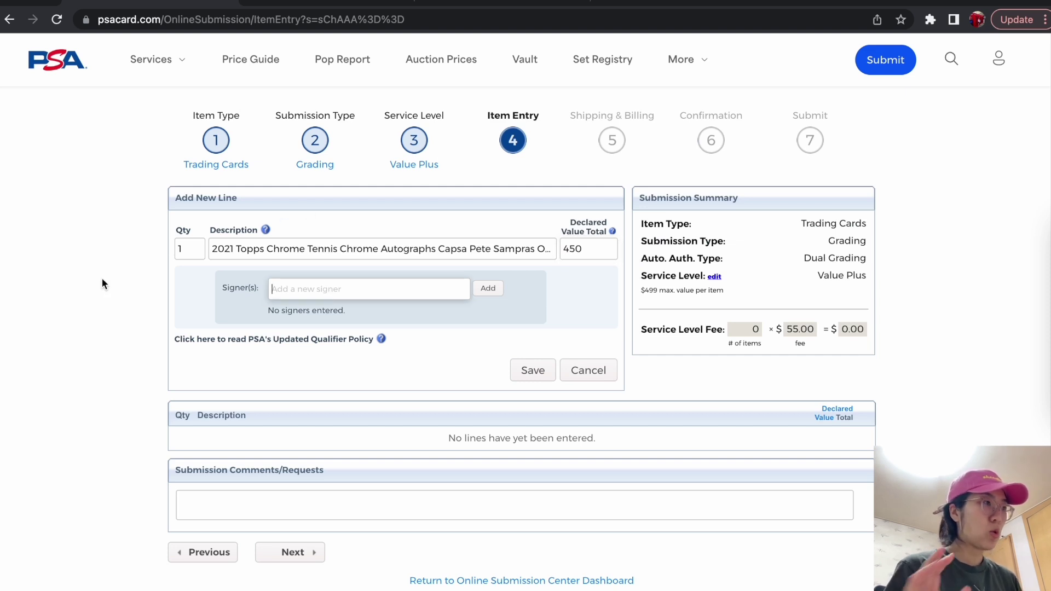
pyautogui.write('pete sampras')
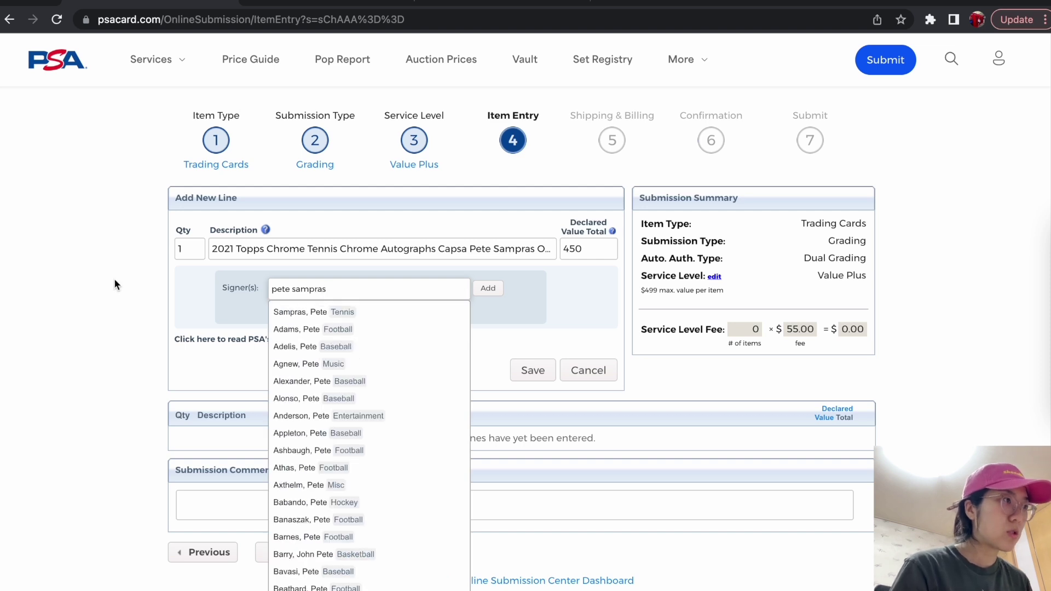
pyautogui.click(309, 310)
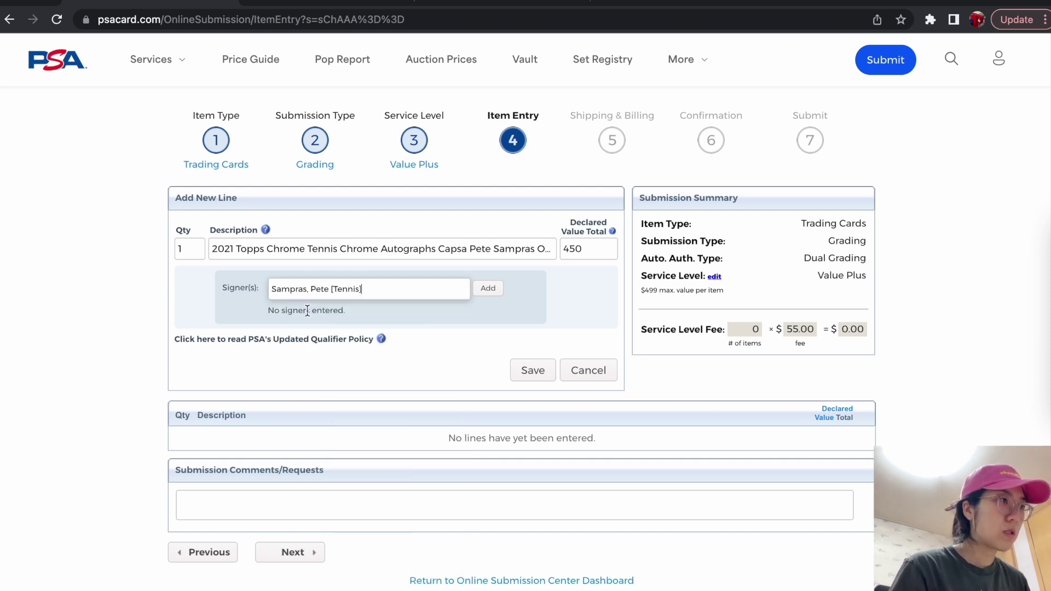
pyautogui.click(496, 290)
pyautogui.click(532, 380)
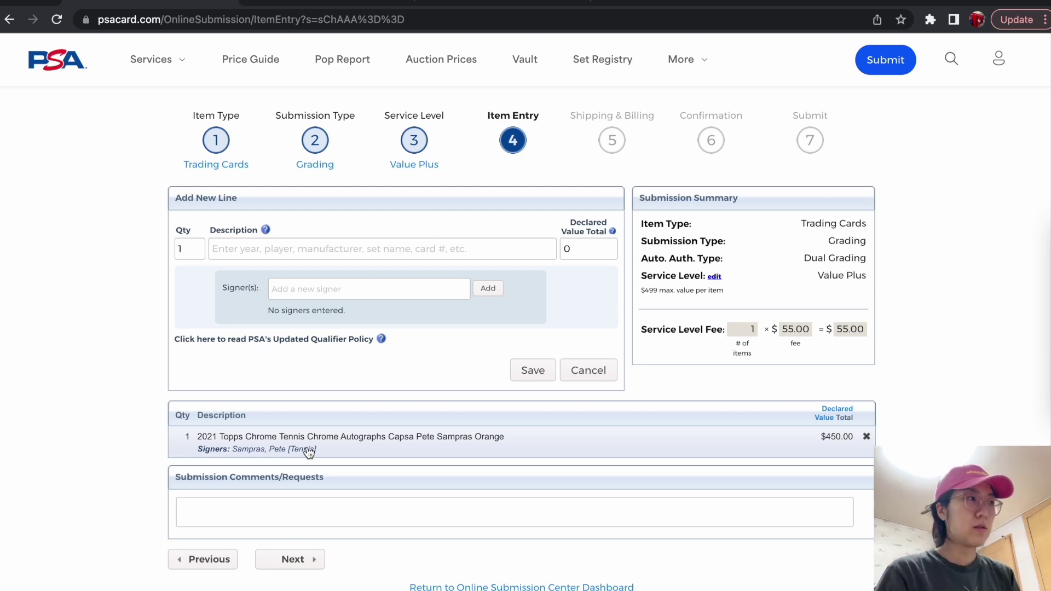
# Step: Look up "2021 topps finest fa-hk ha-seong kim autograph" as the item description and choose the base Finest Autographs HK HA-Seong Kim entry
pyautogui.click(232, 251)
pyautogui.write('2021 topps finest')
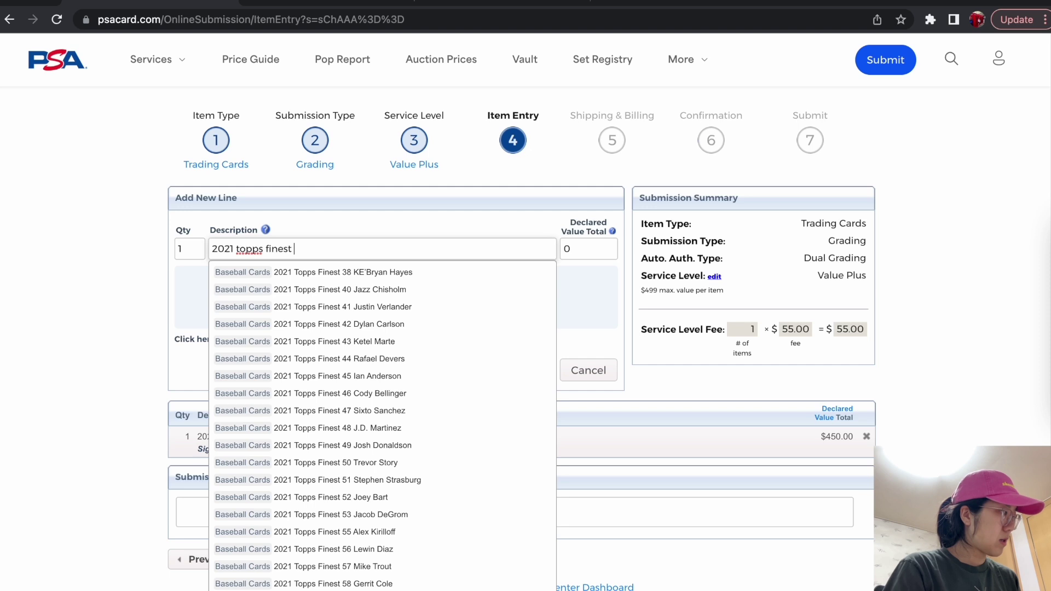
pyautogui.write('fa-hk ')
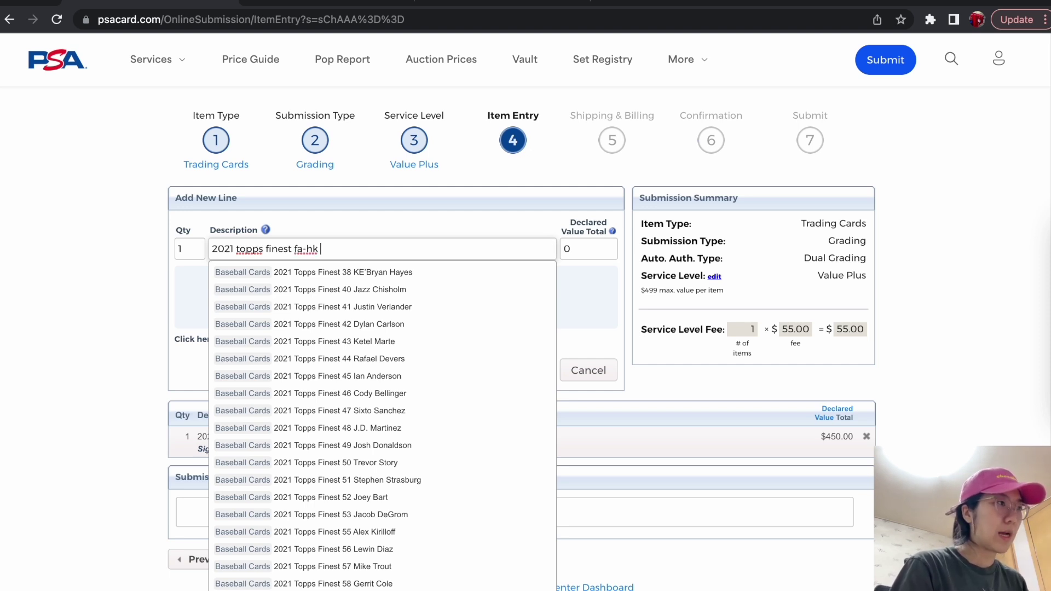
pyautogui.write('ha-s')
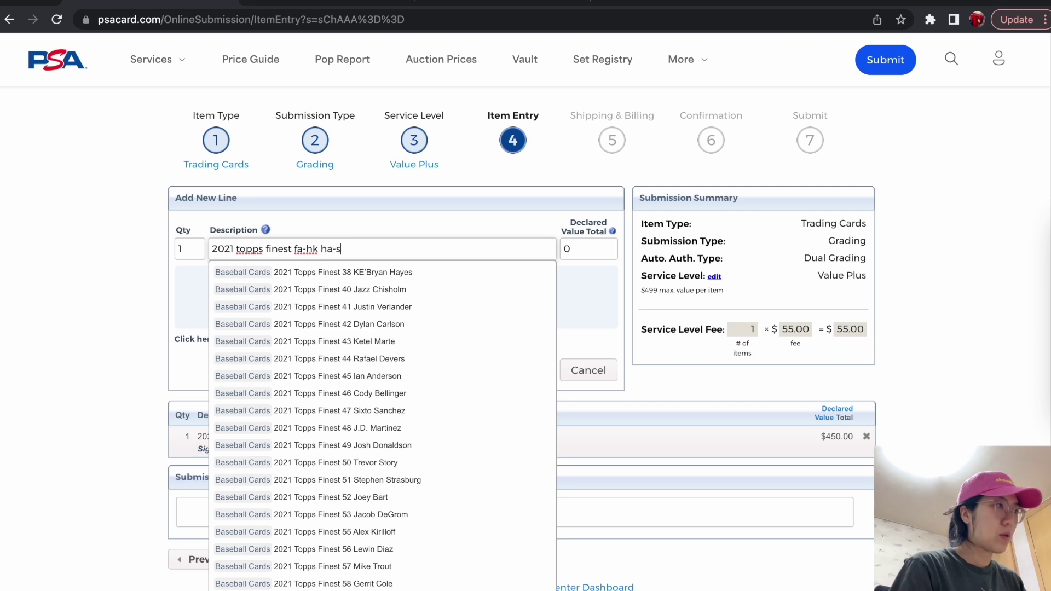
pyautogui.write('eong kim autograph')
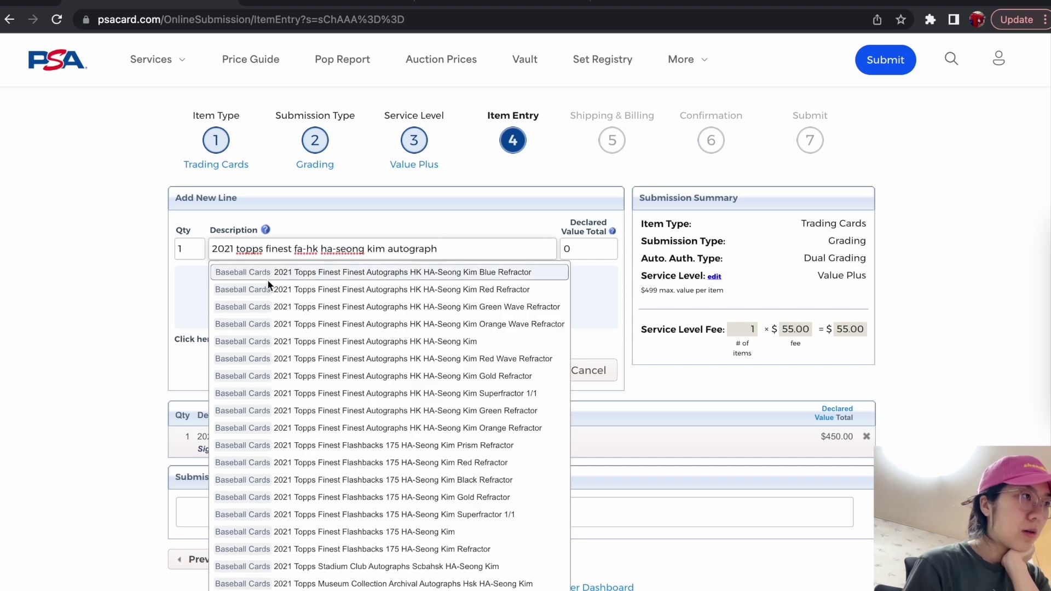
pyautogui.click(336, 341)
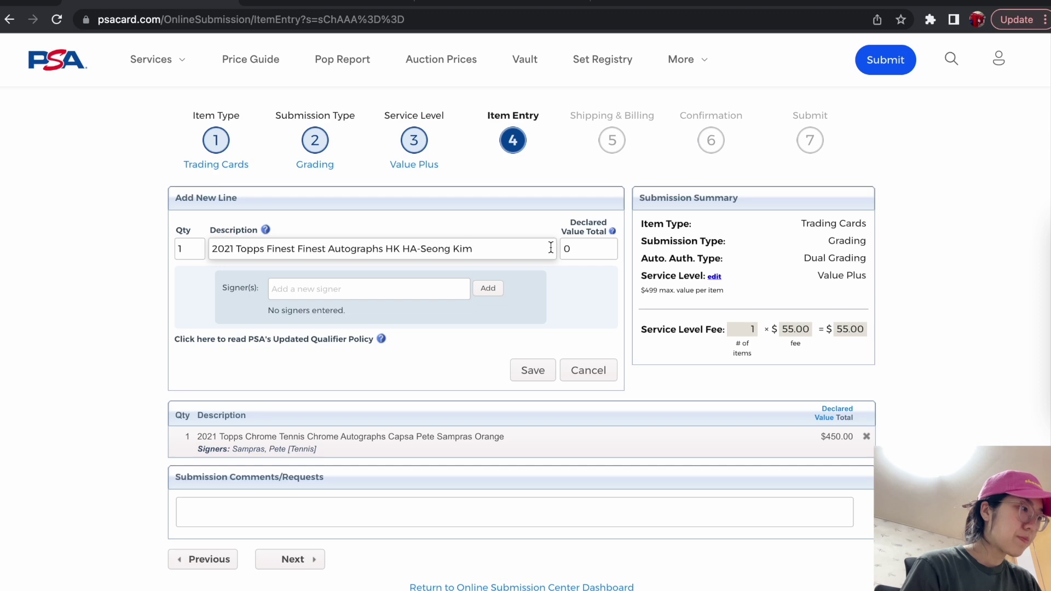
# Step: Switch to Card Ladder and search the sales history for "2021 topps finest ha-seong kim"
pyautogui.click(523, 3)
pyautogui.click(401, 44)
pyautogui.press('super+a')
pyautogui.write('2021 topps finest kim')
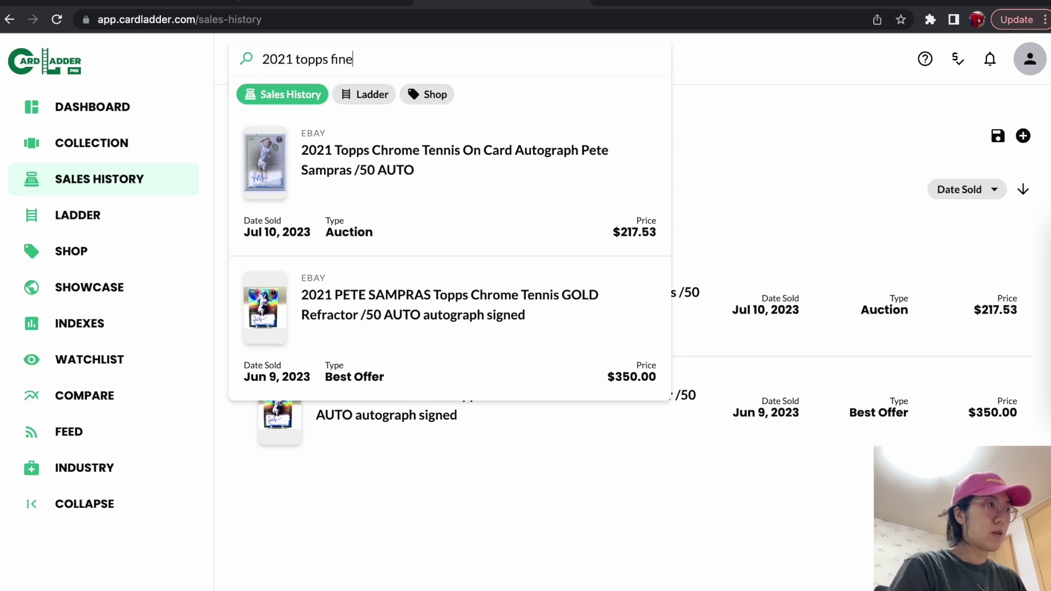
pyautogui.press('BackSpace')
pyautogui.press('BackSpace')
pyautogui.press('BackSpace')
pyautogui.write('ha-seong kim')
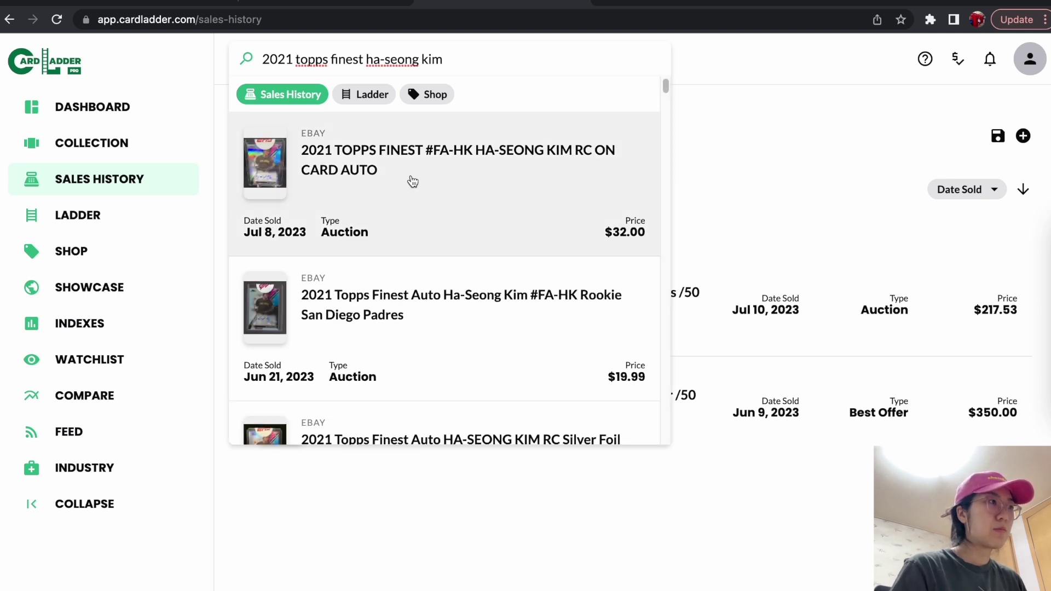
# Step: Return to the PSA submission form and set the Ha-Seong Kim card's total declared value to 35
pyautogui.click(191, 4)
pyautogui.doubleClick(577, 251)
pyautogui.write('35')
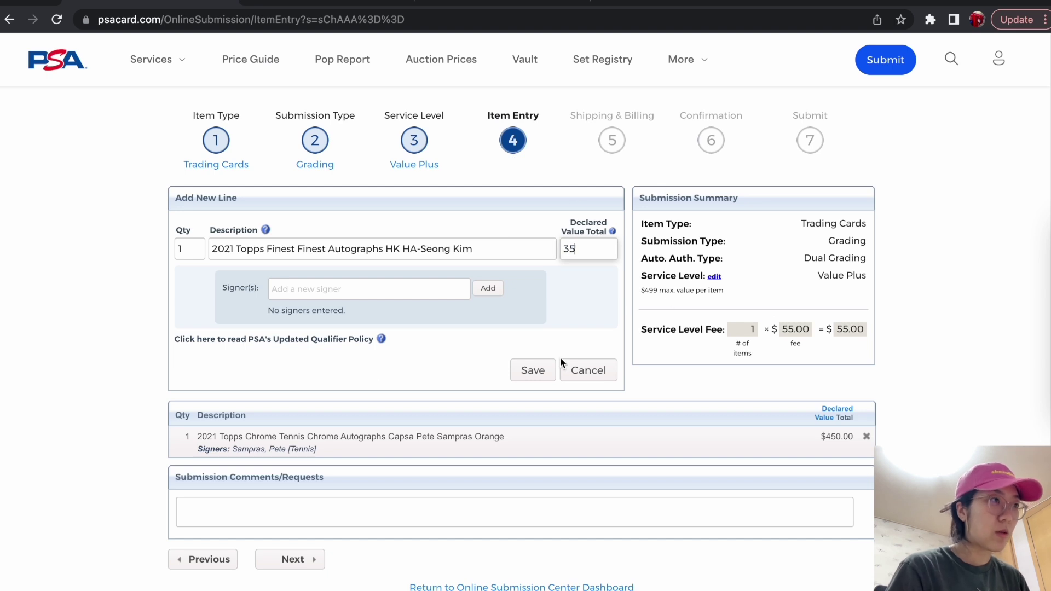
# Step: Look up "ha-seong kim", add "HA-Seong, Kim [Baseball]" as the card's signer and save the item line to the submission
pyautogui.click(414, 294)
pyautogui.write('ha-seong kim')
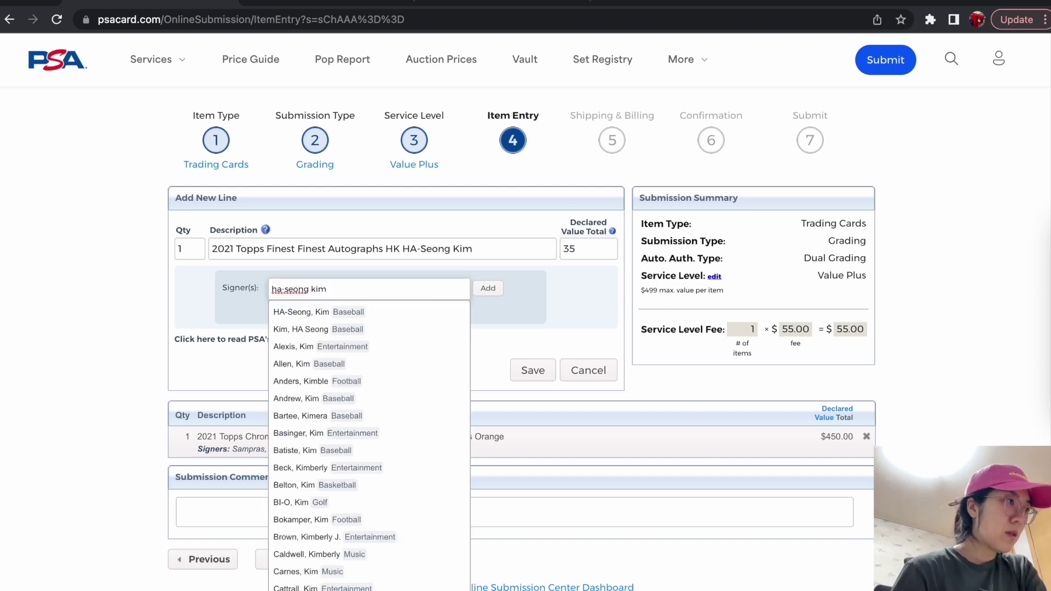
pyautogui.click(431, 312)
pyautogui.click(486, 289)
pyautogui.click(543, 381)
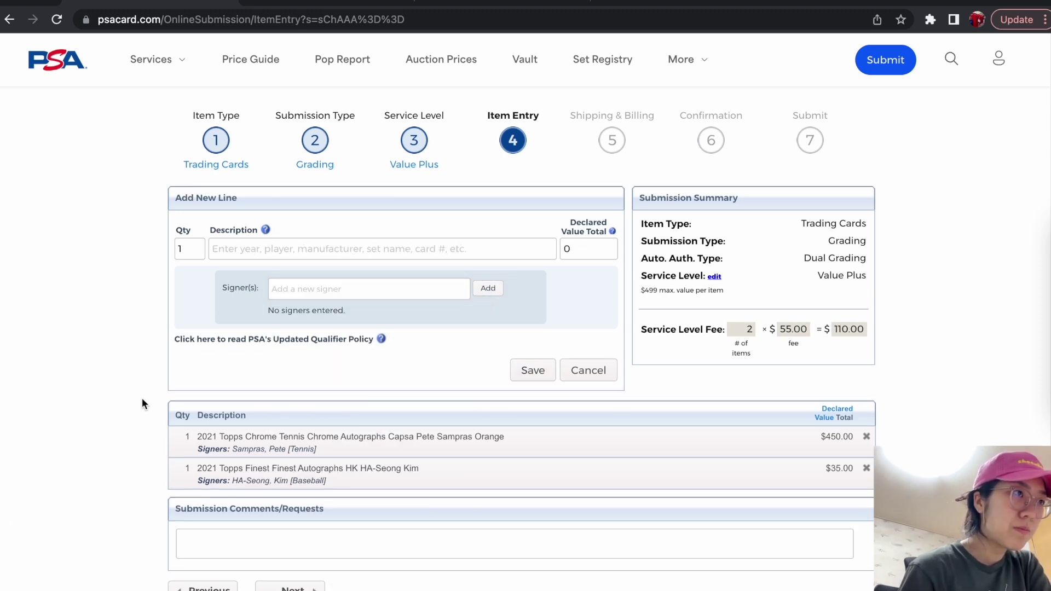
# Step: Review the two saved item lines, leave the submission comments empty and continue to Shipping & Billing
pyautogui.scroll(-3, 675, 390)
pyautogui.click(299, 412)
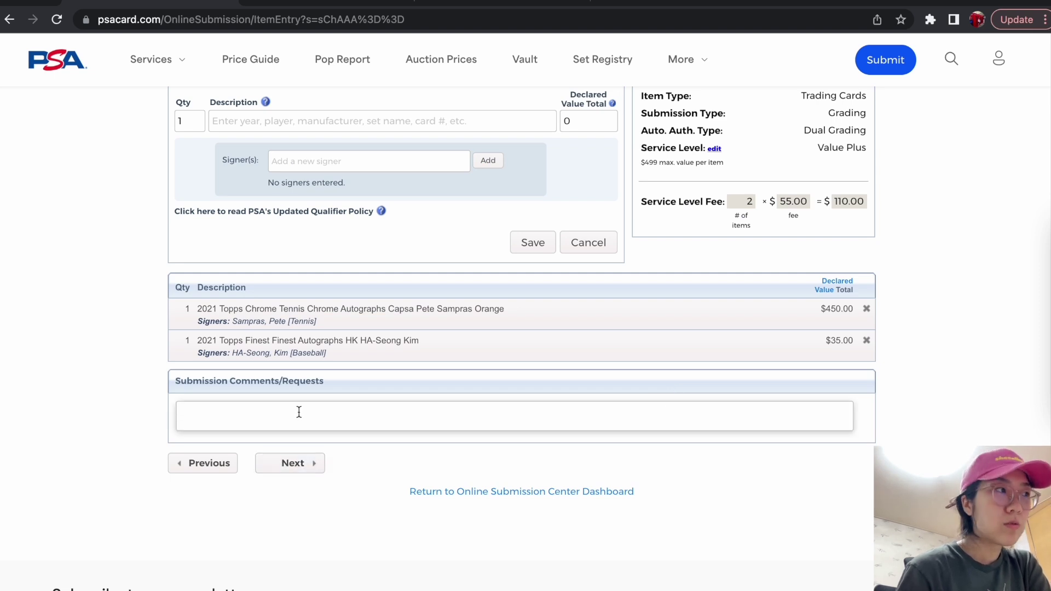
pyautogui.scroll(2, 299, 412)
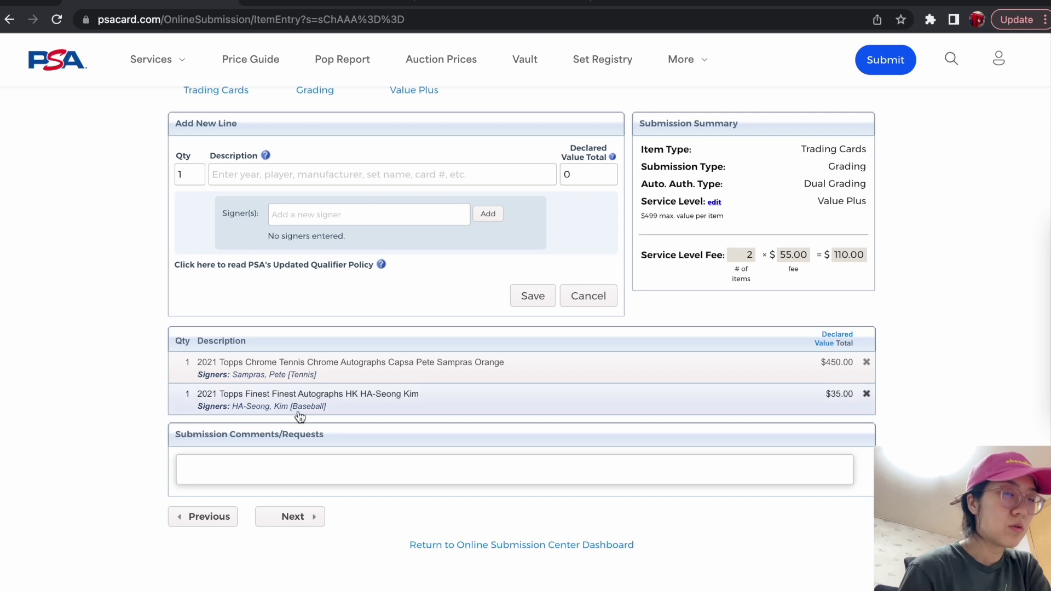
pyautogui.click(285, 517)
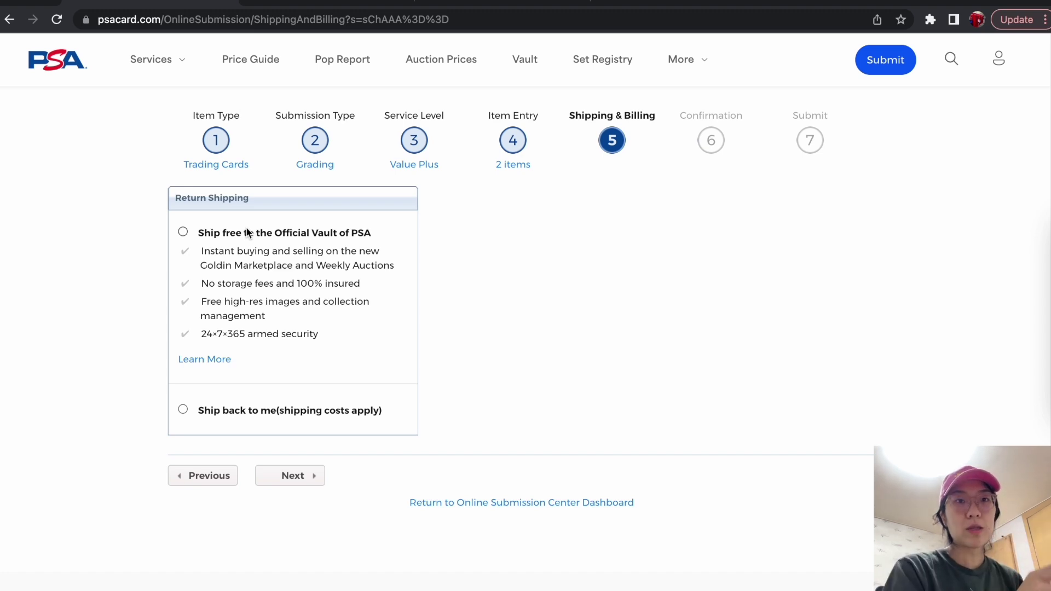
# Step: Choose free return shipping to the Official Vault of PSA and review the charges and the credit card payment section
pyautogui.click(183, 232)
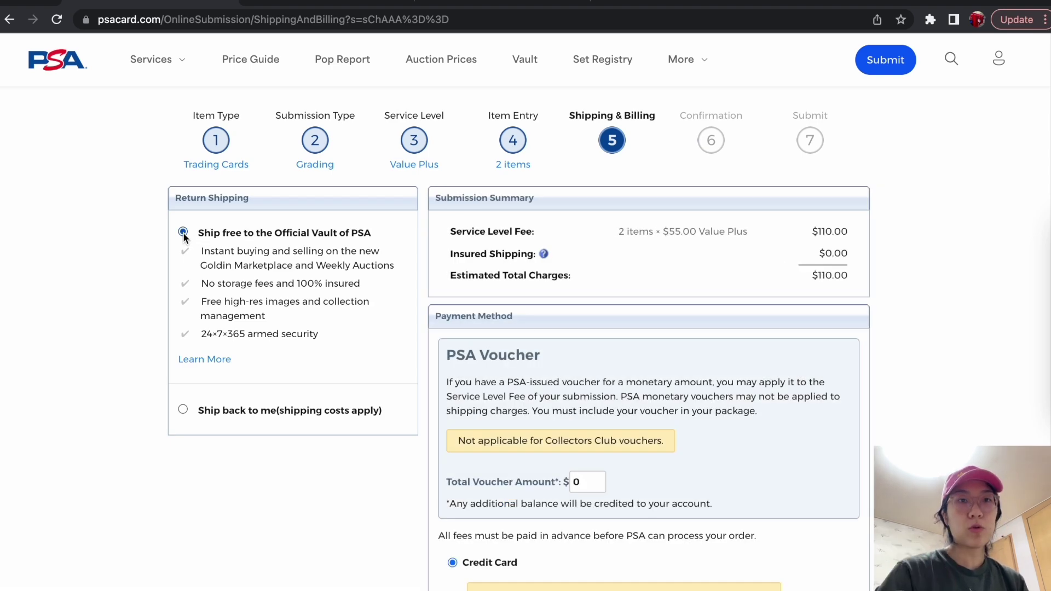
pyautogui.scroll(-3, 908, 262)
pyautogui.scroll(3, 792, 236)
pyautogui.moveTo(813, 253); pyautogui.dragTo(958, 272)
pyautogui.click(904, 270)
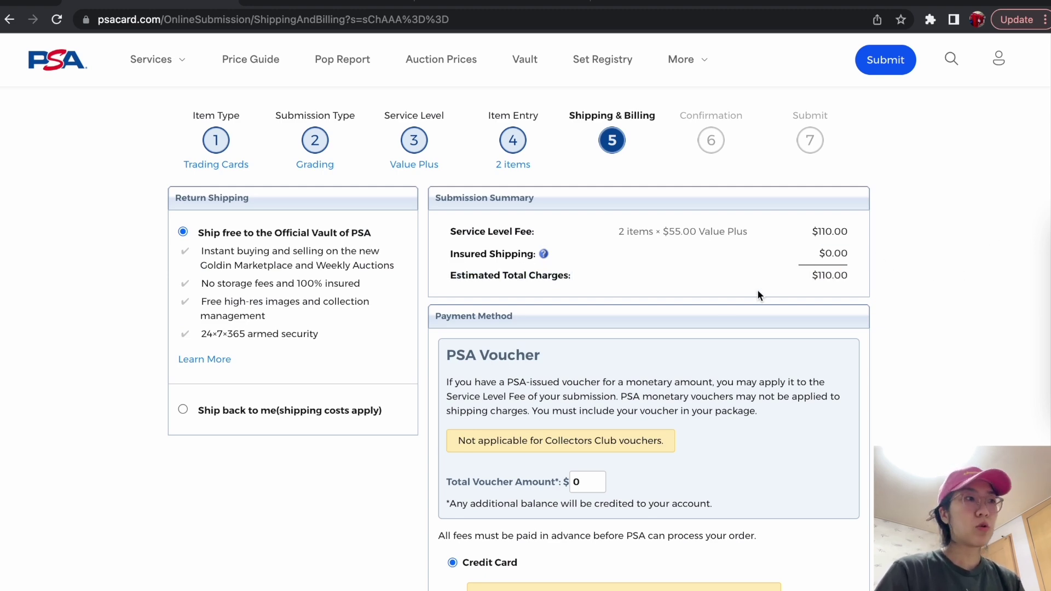
pyautogui.scroll(-3, 767, 290)
pyautogui.scroll(-3, 684, 309)
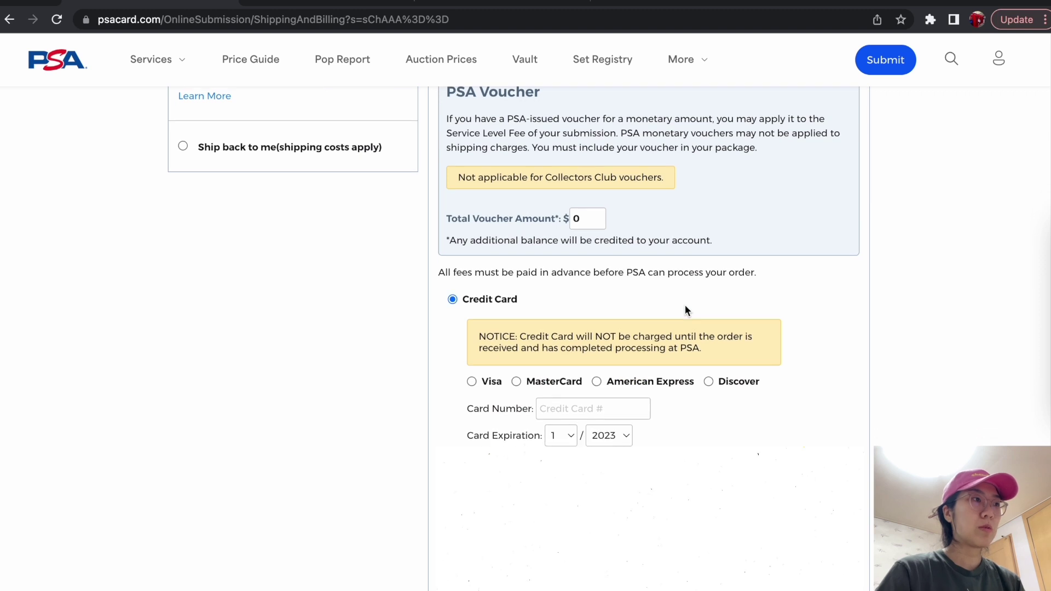
pyautogui.scroll(-1, 837, 383)
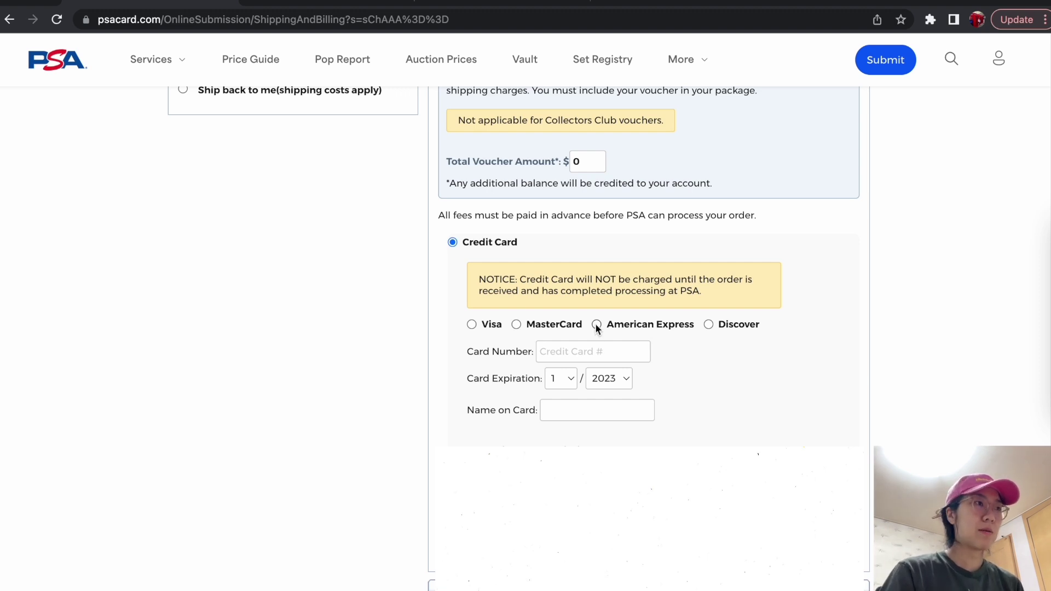
pyautogui.scroll(-9, 595, 322)
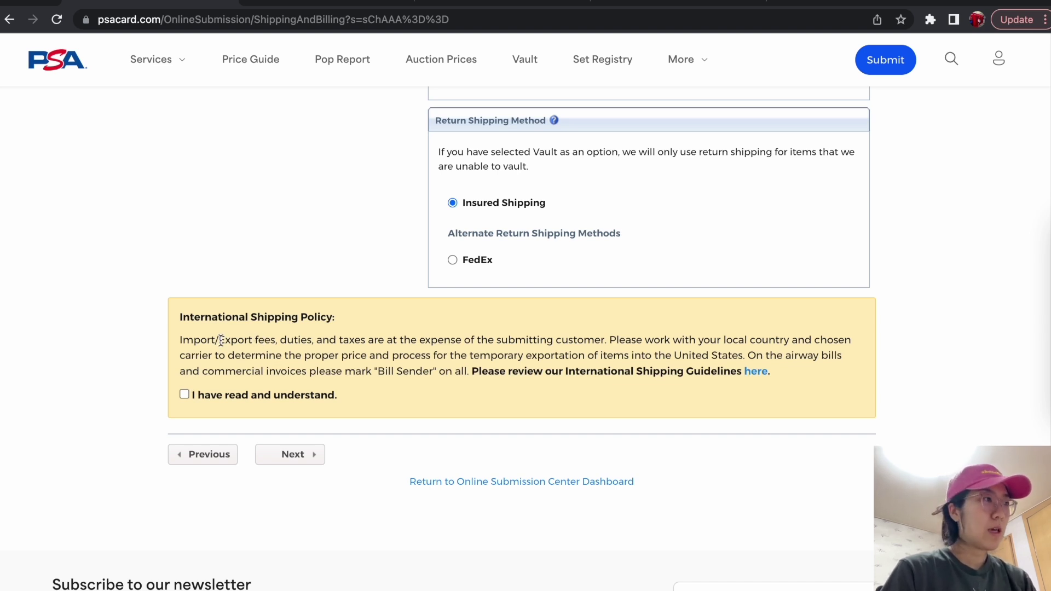
# Step: Read and acknowledge the International Shipping Policy, keeping Insured Shipping, and continue to the confirmation page
pyautogui.moveTo(220, 340); pyautogui.dragTo(490, 364)
pyautogui.click(179, 340)
pyautogui.moveTo(194, 344); pyautogui.dragTo(612, 342)
pyautogui.click(579, 370)
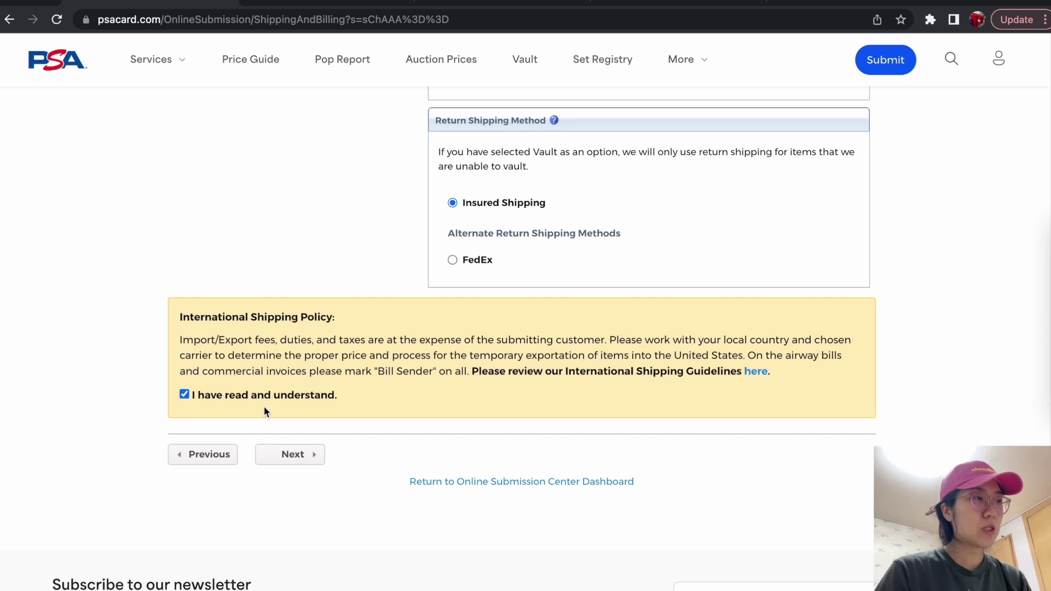
pyautogui.click(295, 459)
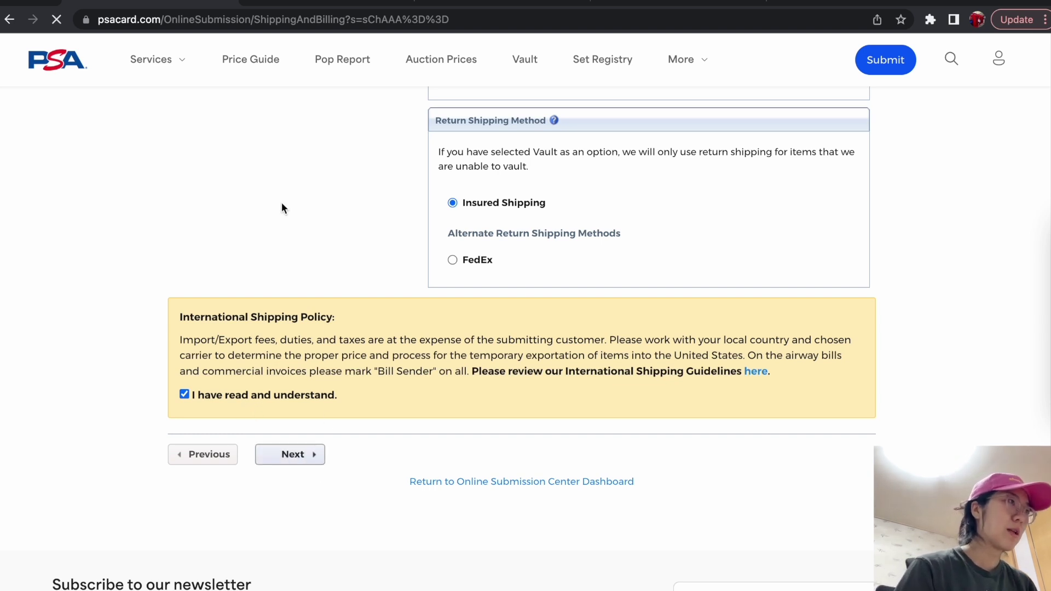
# Step: Examine the submission summary's order details, service level fee and insured shipping charge
pyautogui.scroll(-3, 140, 255)
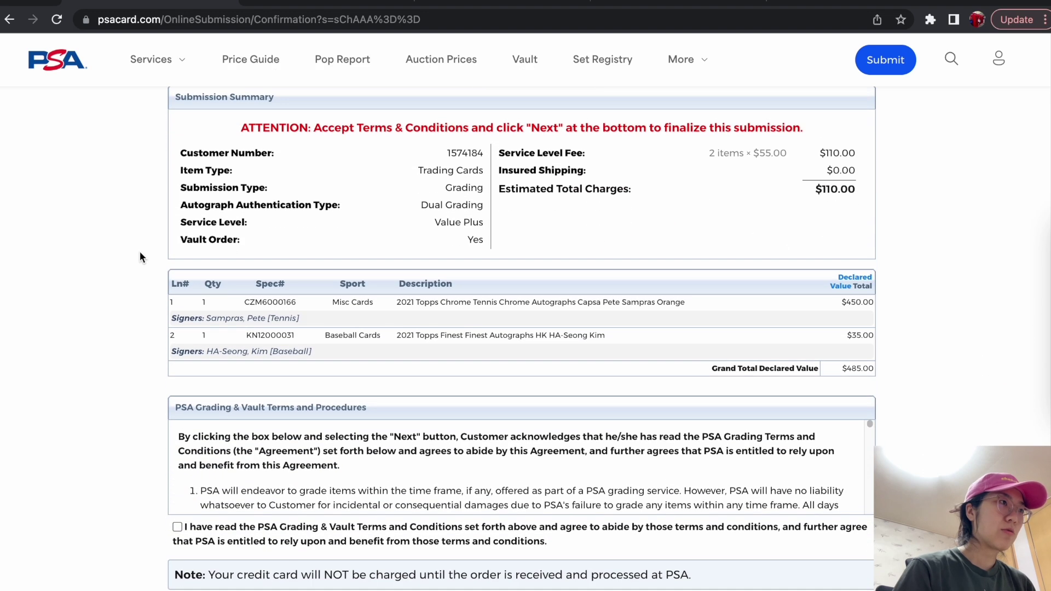
pyautogui.moveTo(463, 221); pyautogui.dragTo(181, 153)
pyautogui.click(430, 203)
pyautogui.moveTo(455, 153); pyautogui.dragTo(631, 230)
pyautogui.scroll(-1, 631, 230)
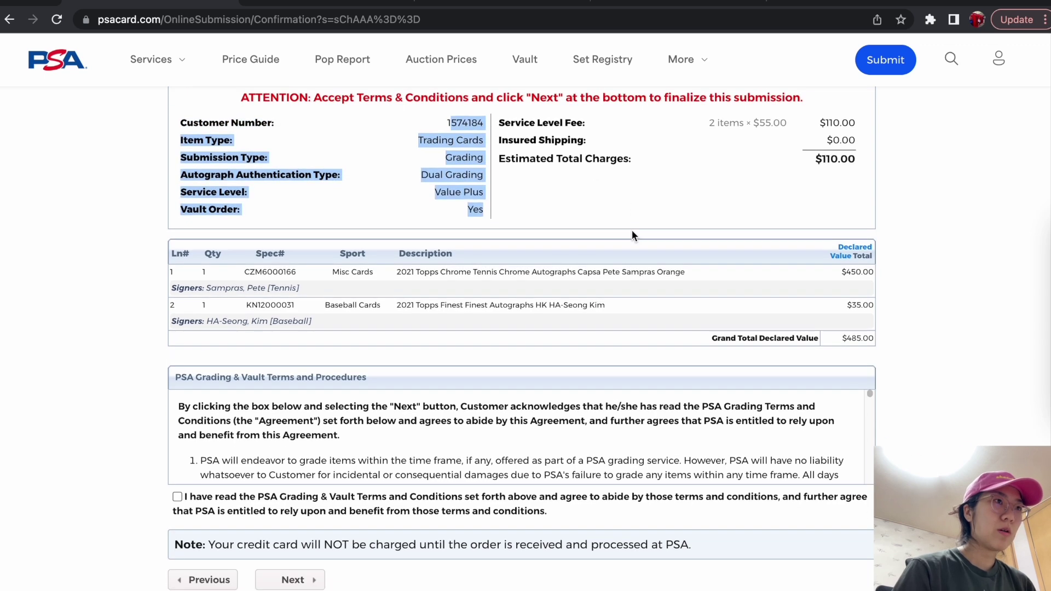
pyautogui.click(656, 123)
pyautogui.moveTo(877, 125); pyautogui.dragTo(840, 139)
pyautogui.click(841, 139)
pyautogui.scroll(1, 761, 200)
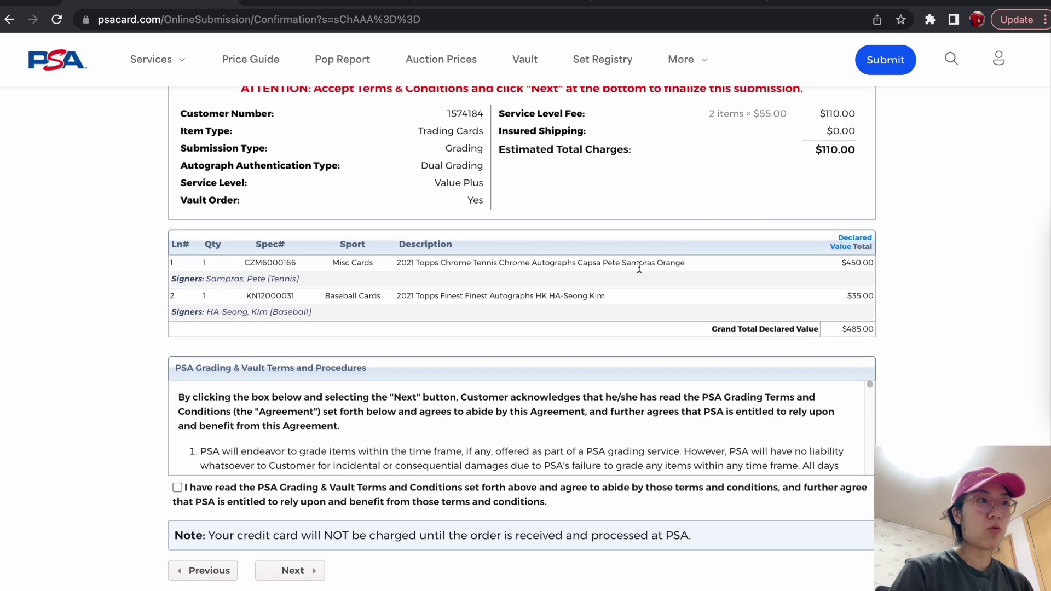
# Step: Check the listed items with their declared values and the summary's Vault Order entry
pyautogui.scroll(-2, 657, 246)
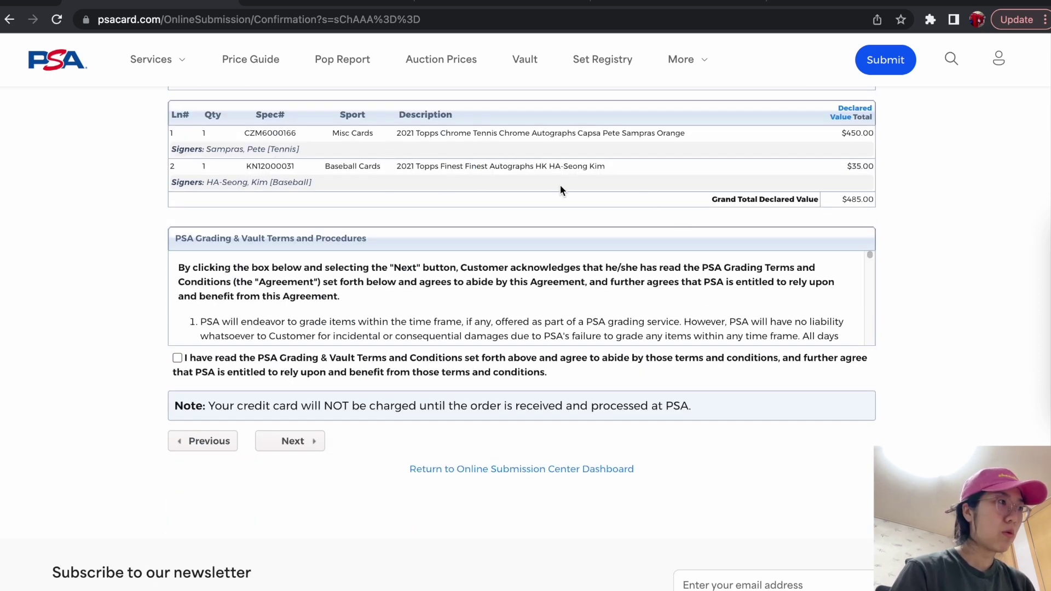
pyautogui.scroll(4, 561, 184)
pyautogui.scroll(-1, 328, 230)
pyautogui.moveTo(183, 250); pyautogui.dragTo(297, 257)
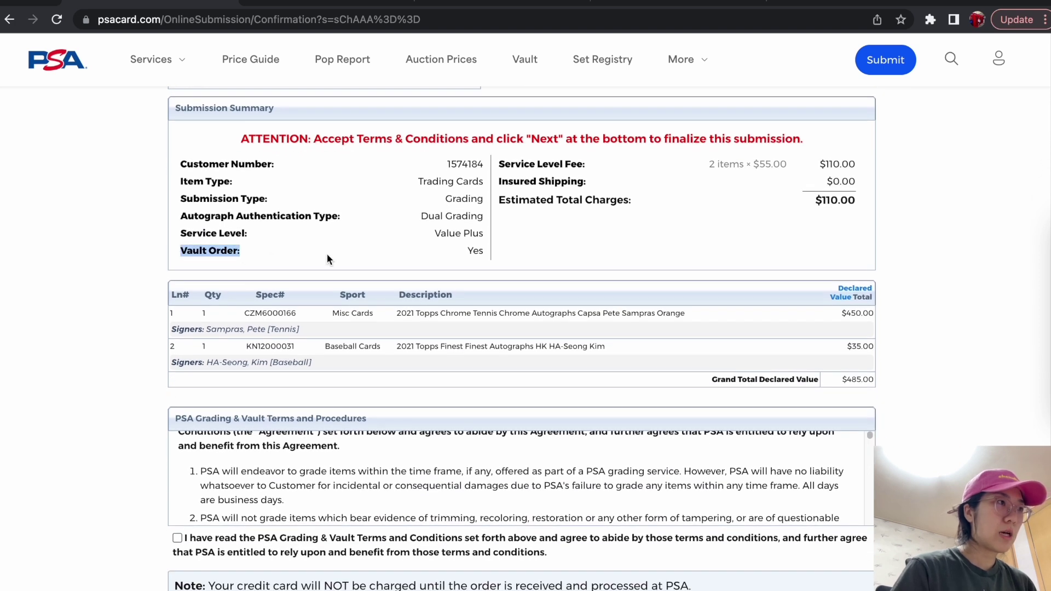
pyautogui.moveTo(469, 252); pyautogui.dragTo(484, 253)
pyautogui.click(480, 253)
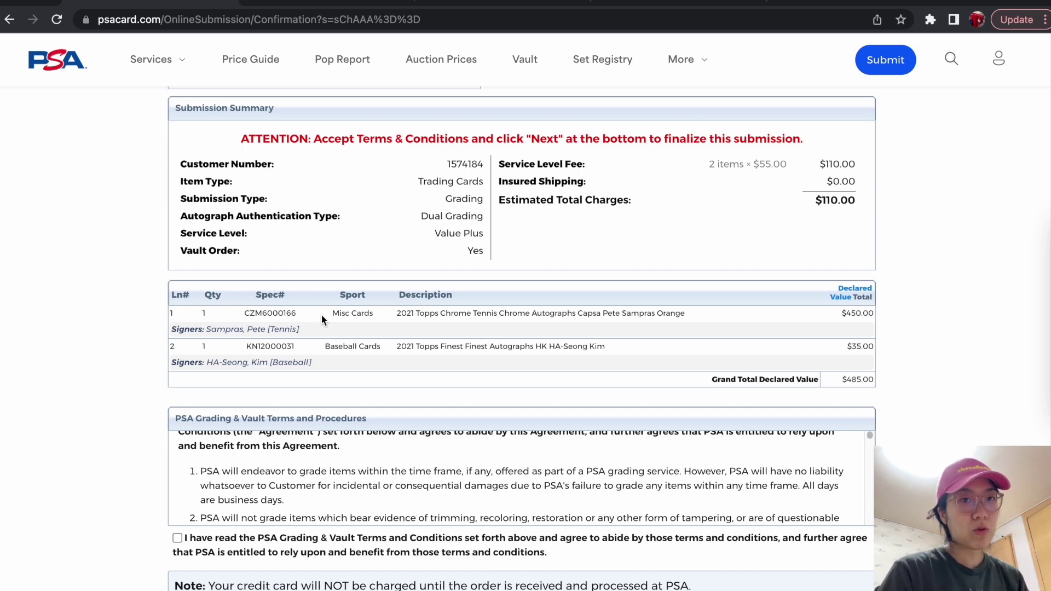
# Step: Accept the PSA Grading & Vault Terms and Conditions, skim through their text and finalize the submission
pyautogui.scroll(-3, 320, 316)
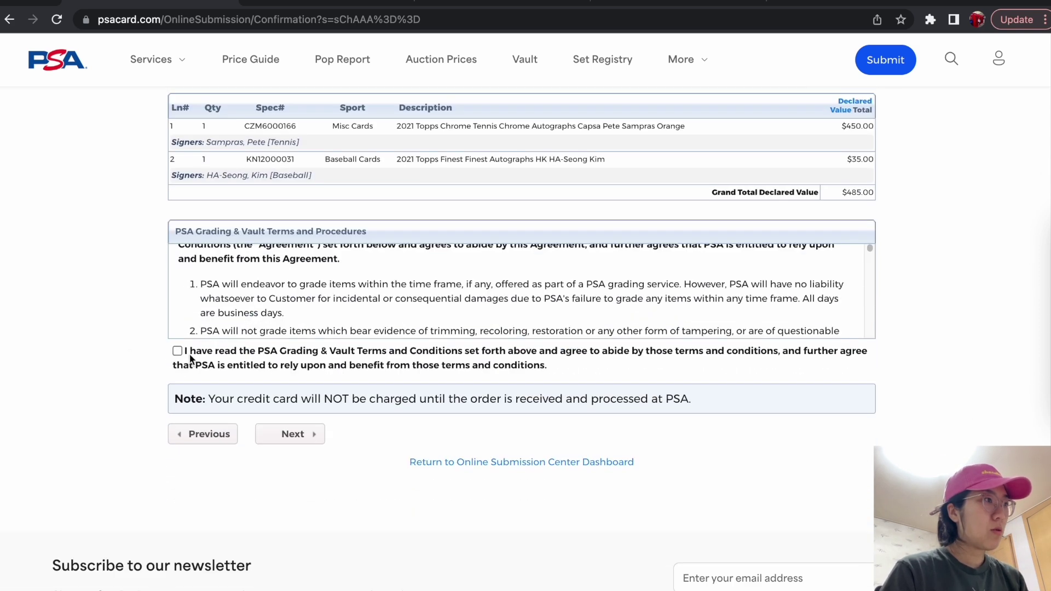
pyautogui.click(176, 350)
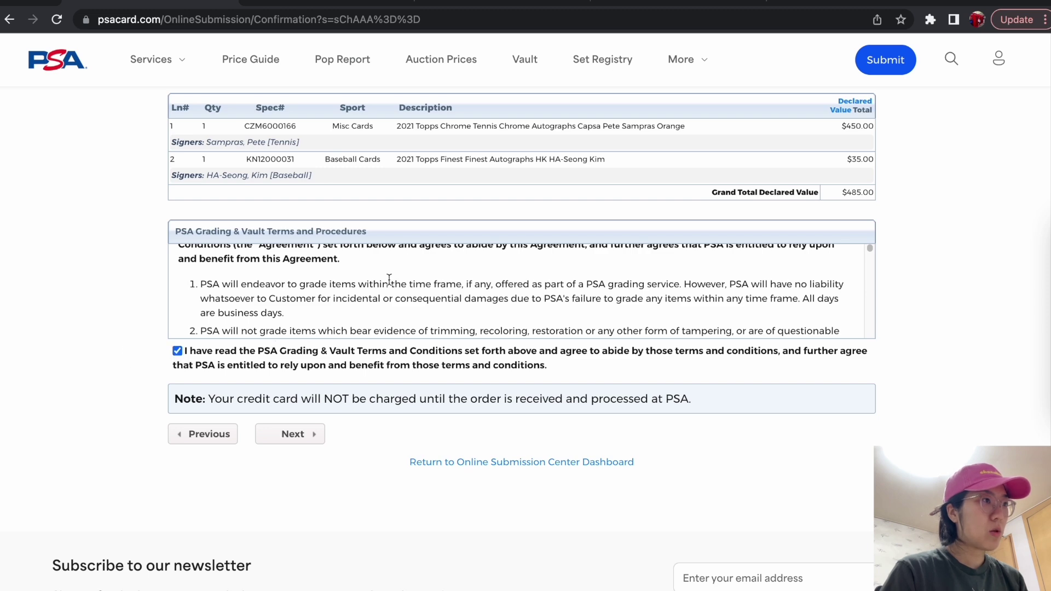
pyautogui.scroll(-4, 398, 272)
pyautogui.scroll(-10, 379, 289)
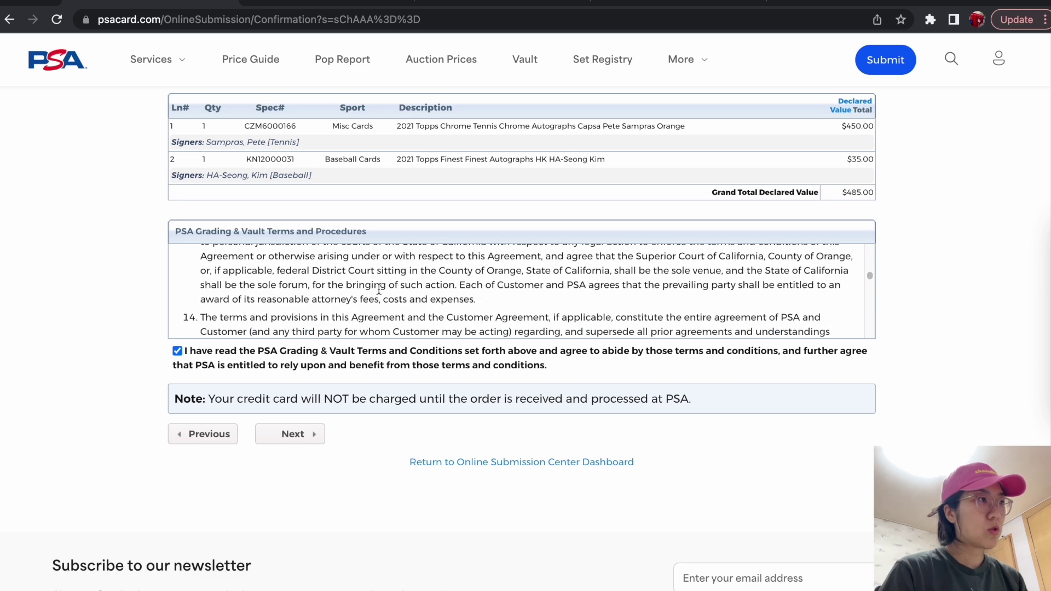
pyautogui.scroll(-10, 379, 289)
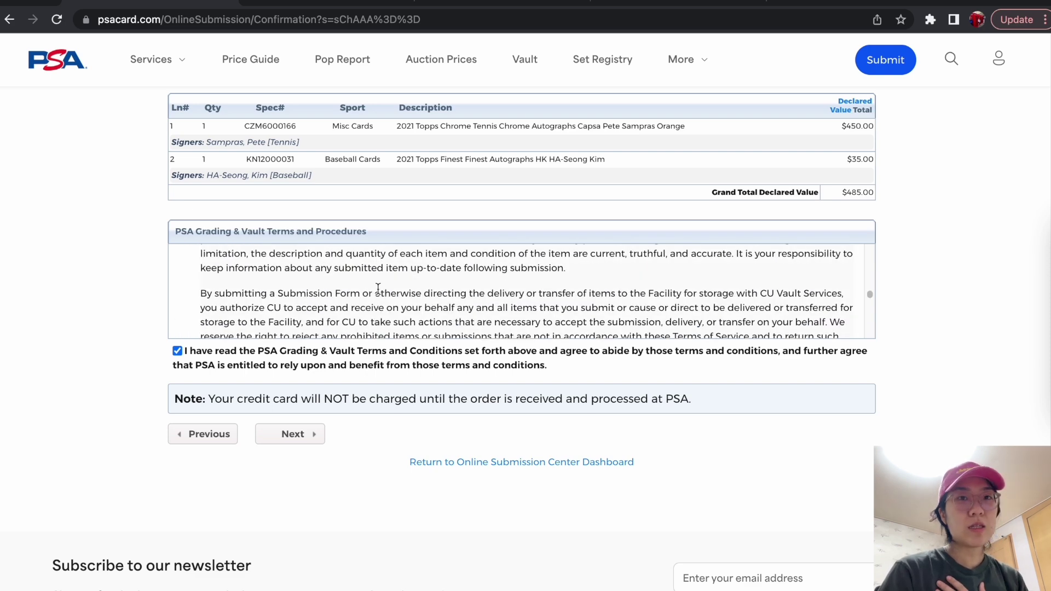
pyautogui.scroll(-5, 378, 288)
pyautogui.click(302, 439)
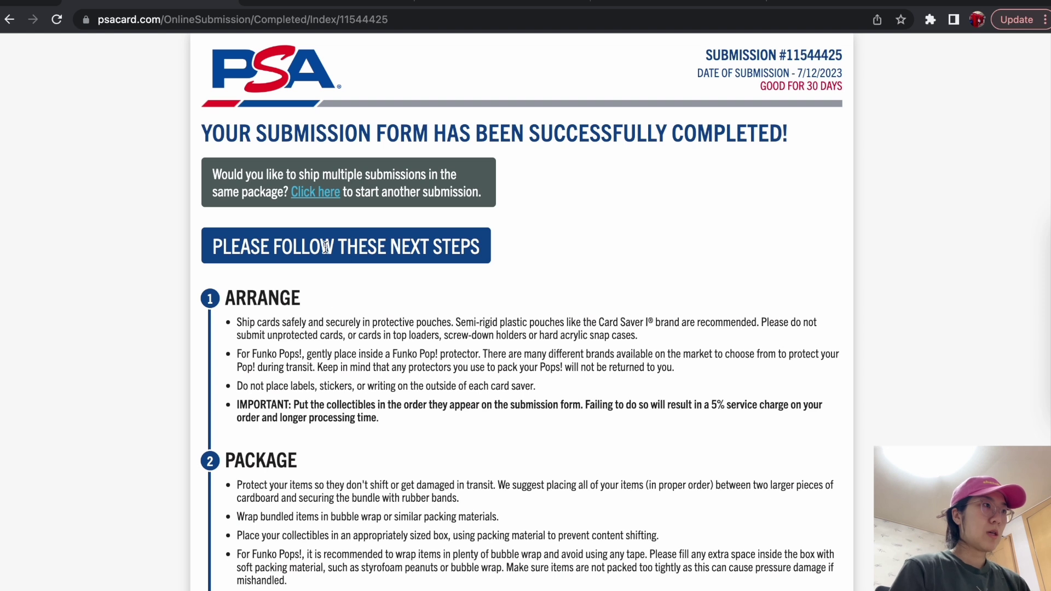
# Step: Check the completed submission page's confirmation heading and the form's validity period
pyautogui.moveTo(772, 137); pyautogui.dragTo(667, 136)
pyautogui.click(767, 140)
pyautogui.moveTo(759, 86); pyautogui.dragTo(852, 86)
pyautogui.click(776, 187)
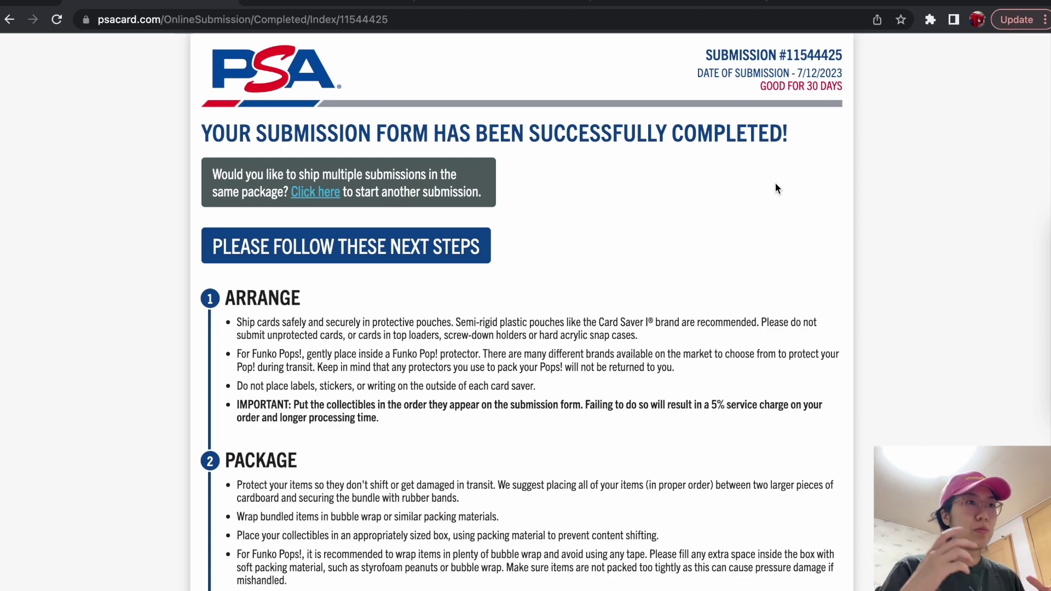
# Step: Read the Arrange instructions on protective card pouches and item order, continuing to the Package section
pyautogui.scroll(-5, 573, 243)
pyautogui.scroll(3, 572, 243)
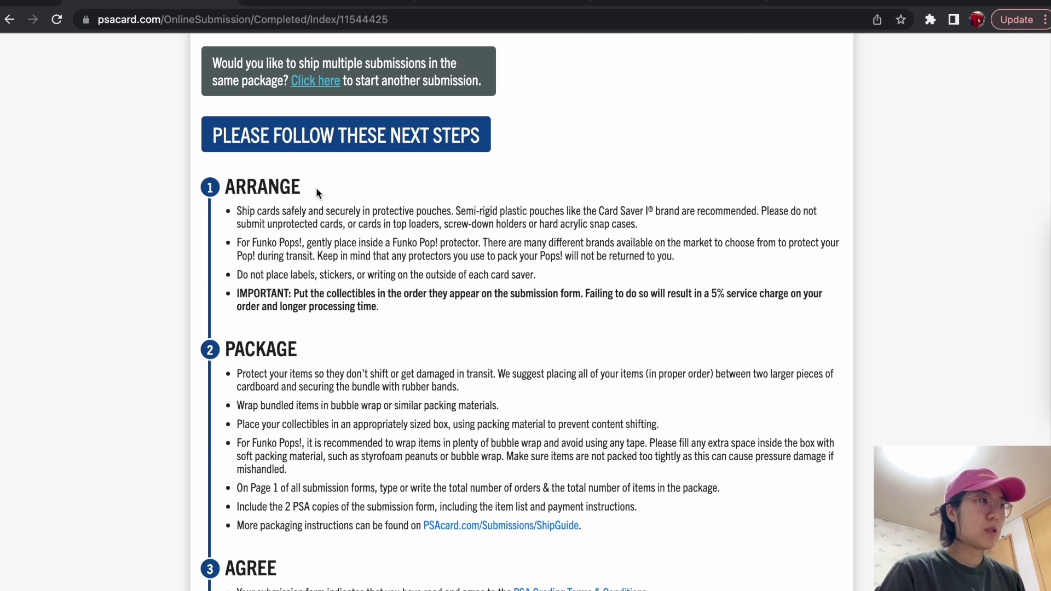
pyautogui.moveTo(371, 211); pyautogui.dragTo(615, 221)
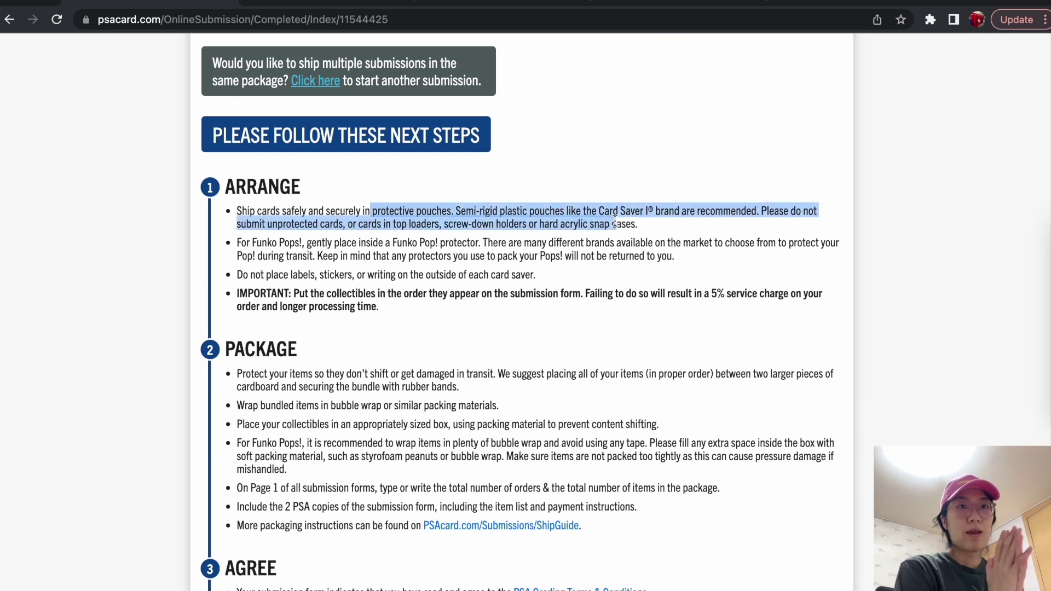
pyautogui.scroll(-2, 615, 221)
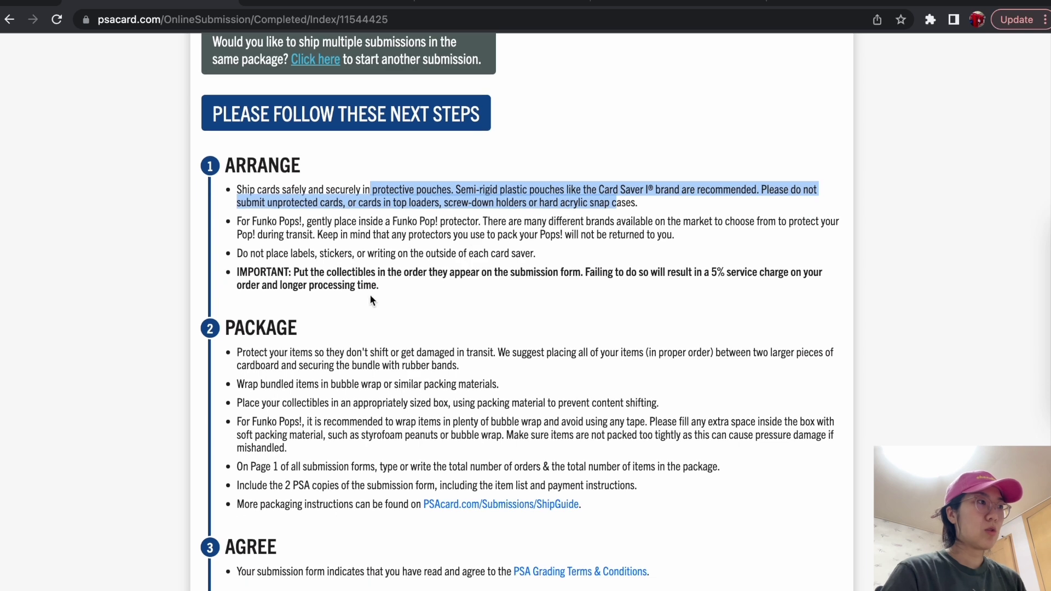
pyautogui.moveTo(235, 298); pyautogui.dragTo(333, 298)
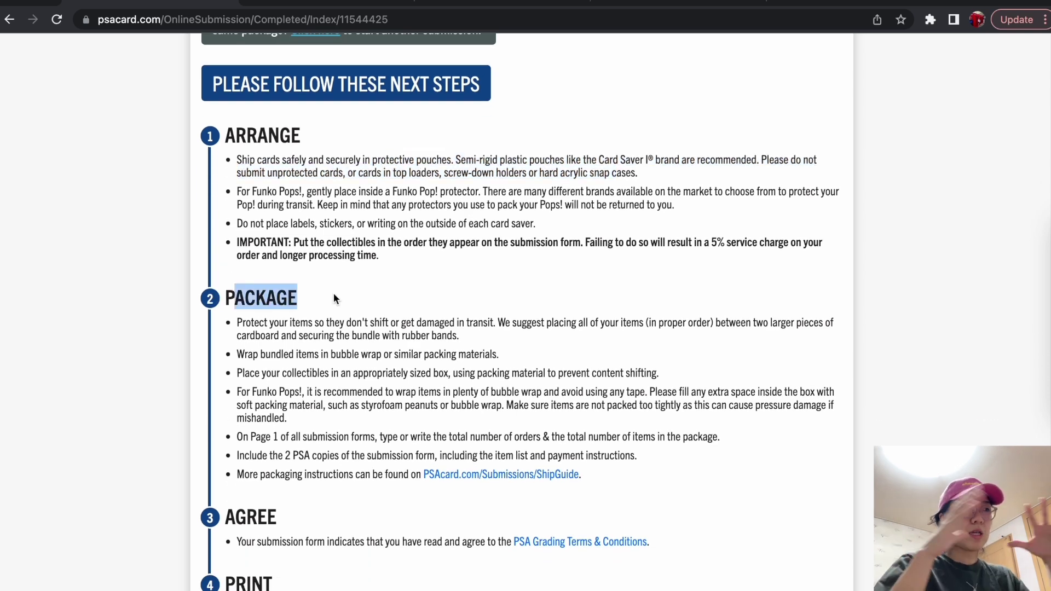
# Step: Review the Agree and Print instructions for the terms and the submission pages to include with the shipment
pyautogui.scroll(-4, 333, 298)
pyautogui.scroll(-5, 329, 340)
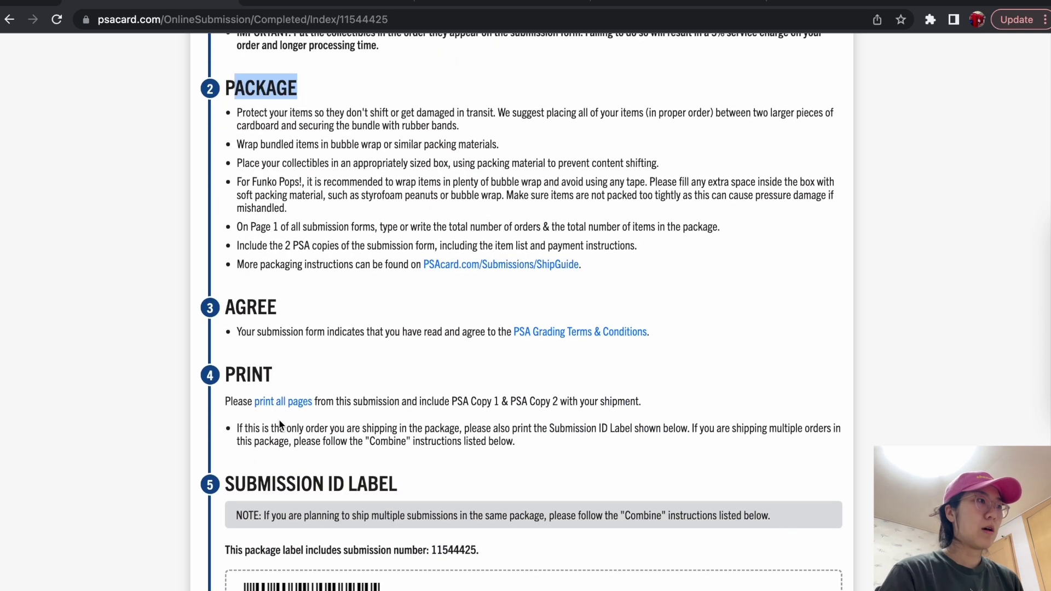
pyautogui.moveTo(278, 307); pyautogui.dragTo(246, 308)
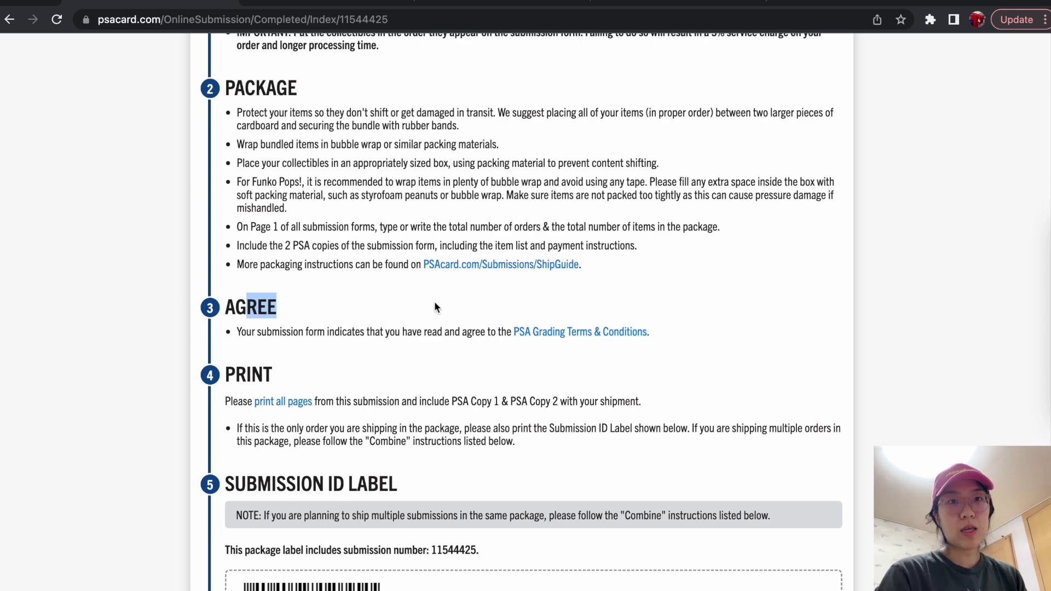
pyautogui.scroll(-1, 294, 330)
pyautogui.moveTo(274, 350); pyautogui.dragTo(398, 356)
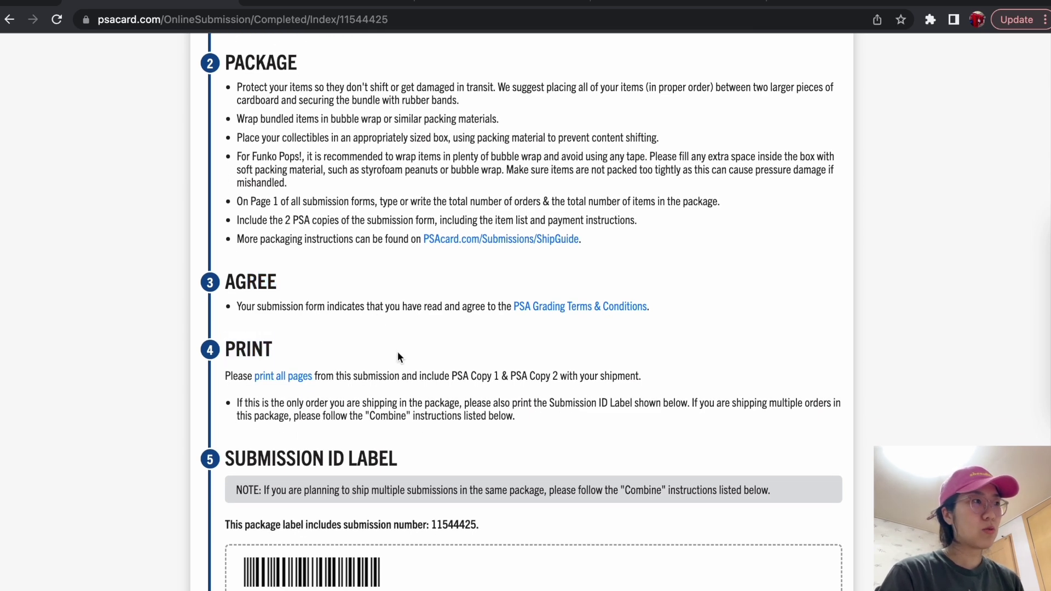
# Step: Look over the Submission ID Label, Combine and Ship sections, the carrier options and the option to print the submission forms
pyautogui.scroll(-5, 372, 334)
pyautogui.scroll(-13, 509, 295)
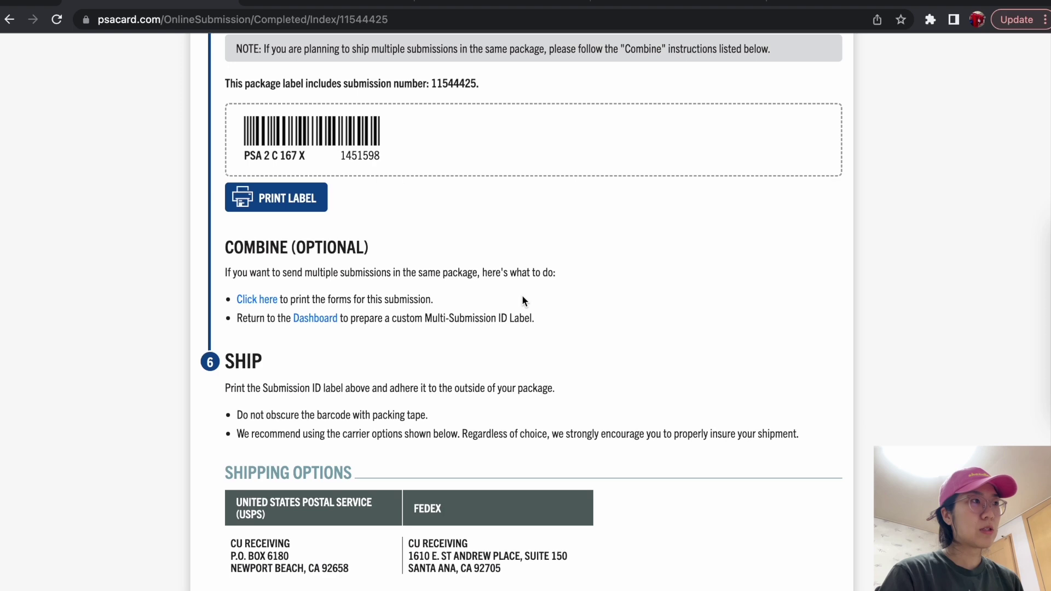
pyautogui.scroll(-12, 522, 300)
pyautogui.scroll(10, 523, 299)
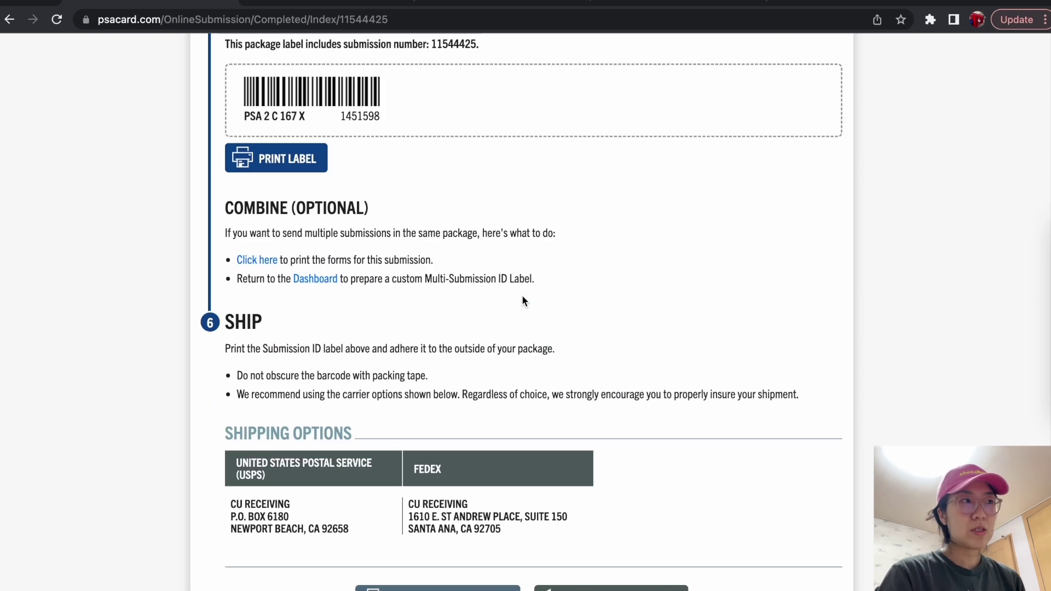
pyautogui.scroll(-12, 501, 290)
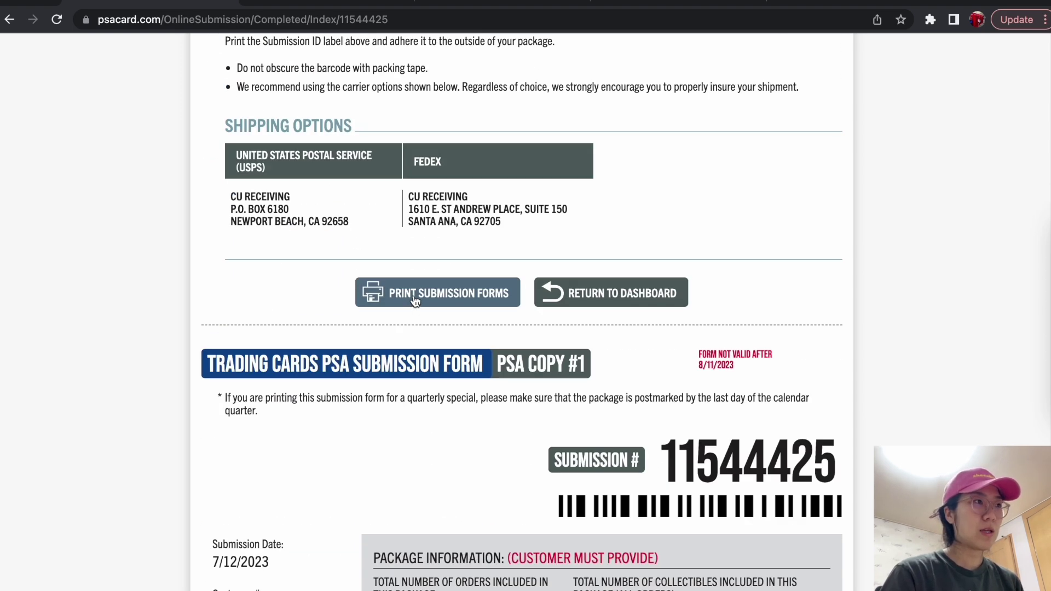